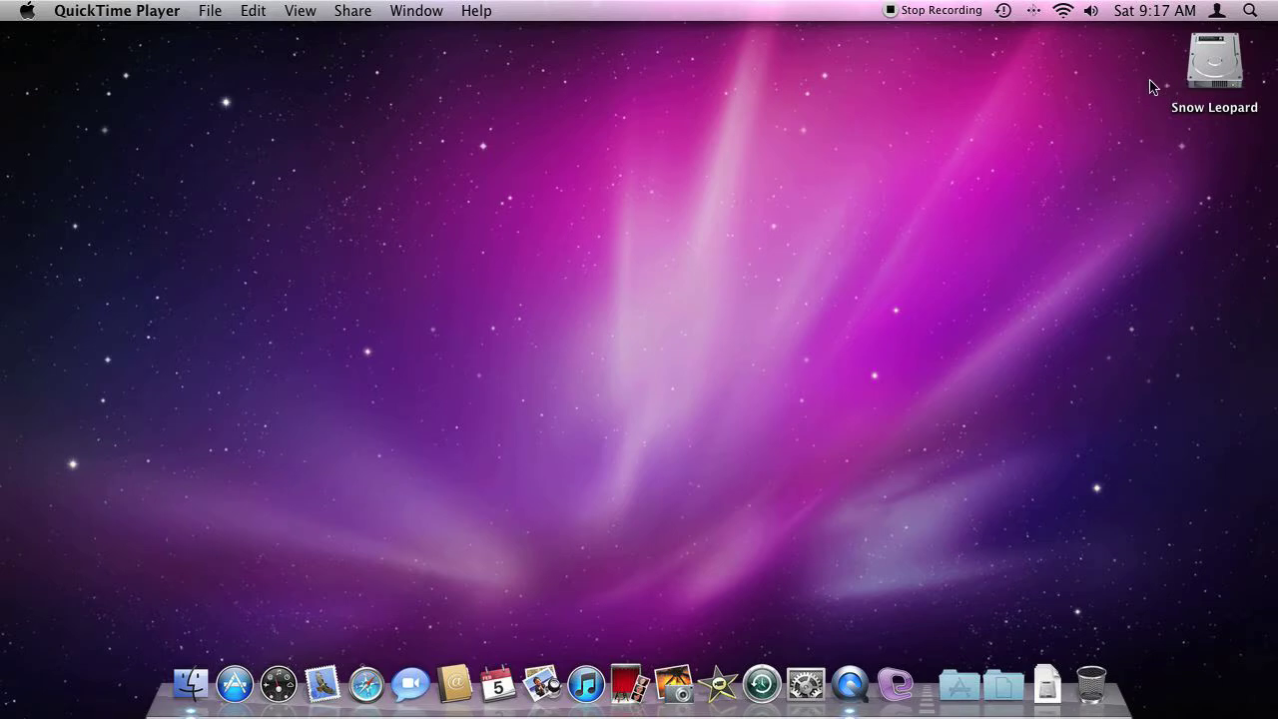
Open the Missing Sync for BlackBerry folder in the Snow Leopard disk's Applications and select its Uninstaller.
{"action": "double_click", "coordinate": [1232, 84]}
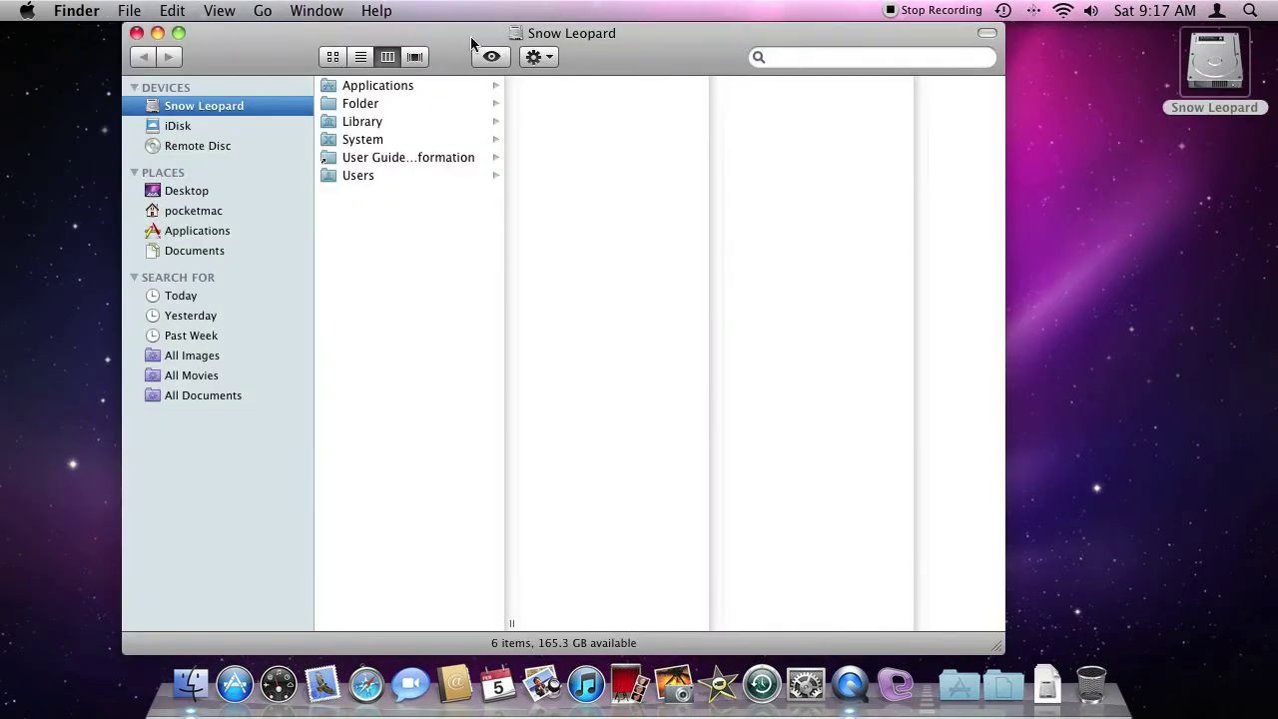
{"action": "left_click", "coordinate": [339, 86]}
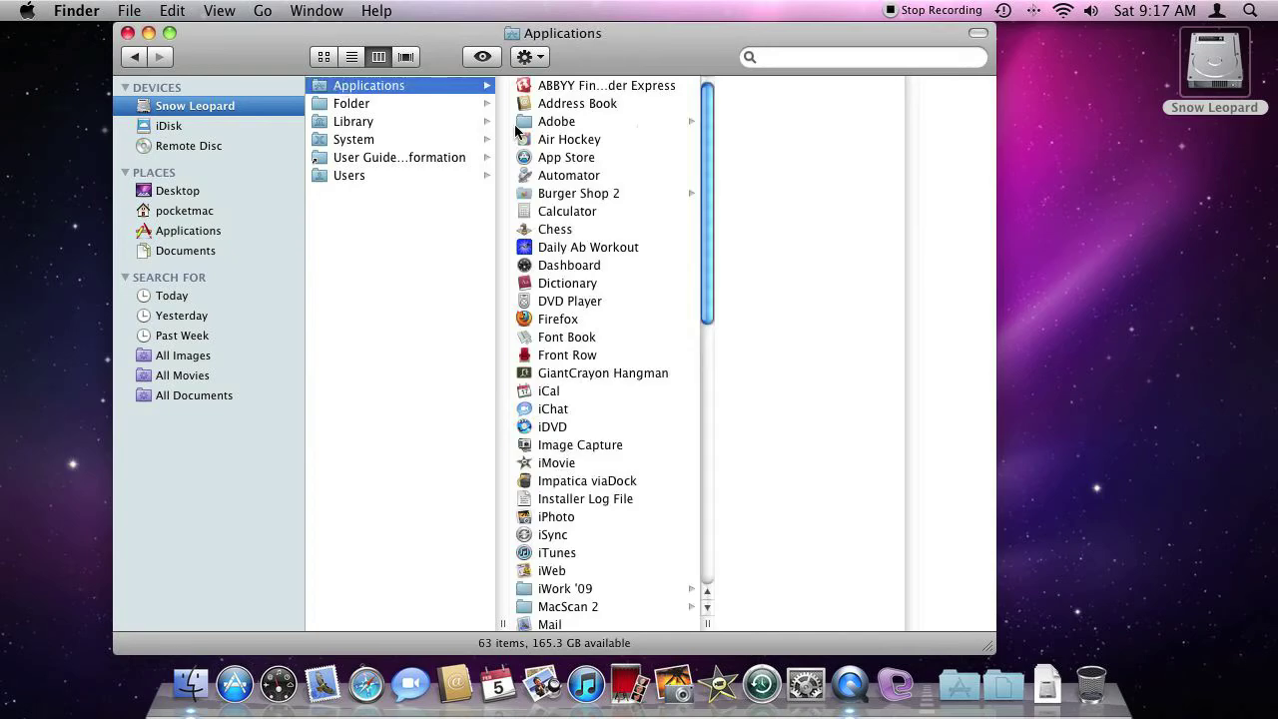
{"action": "left_click_drag", "start_coordinate": [708, 122], "coordinate": [717, 294]}
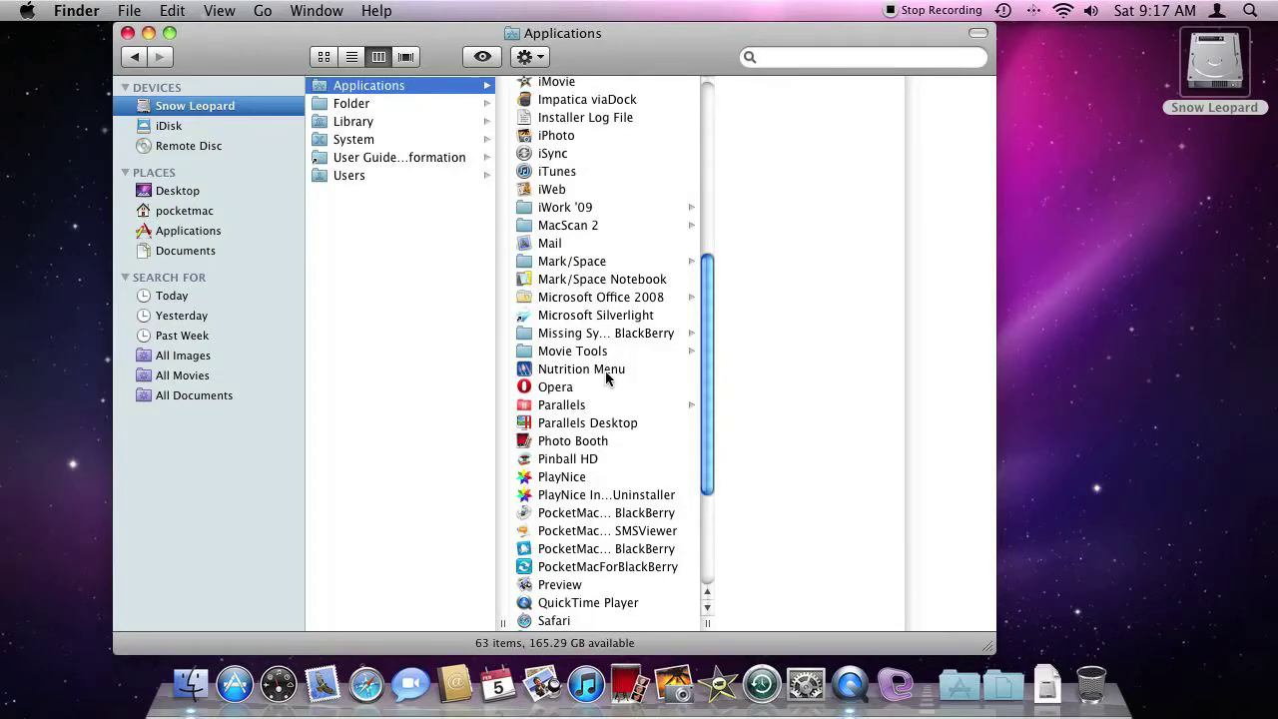
{"action": "left_click", "coordinate": [585, 335]}
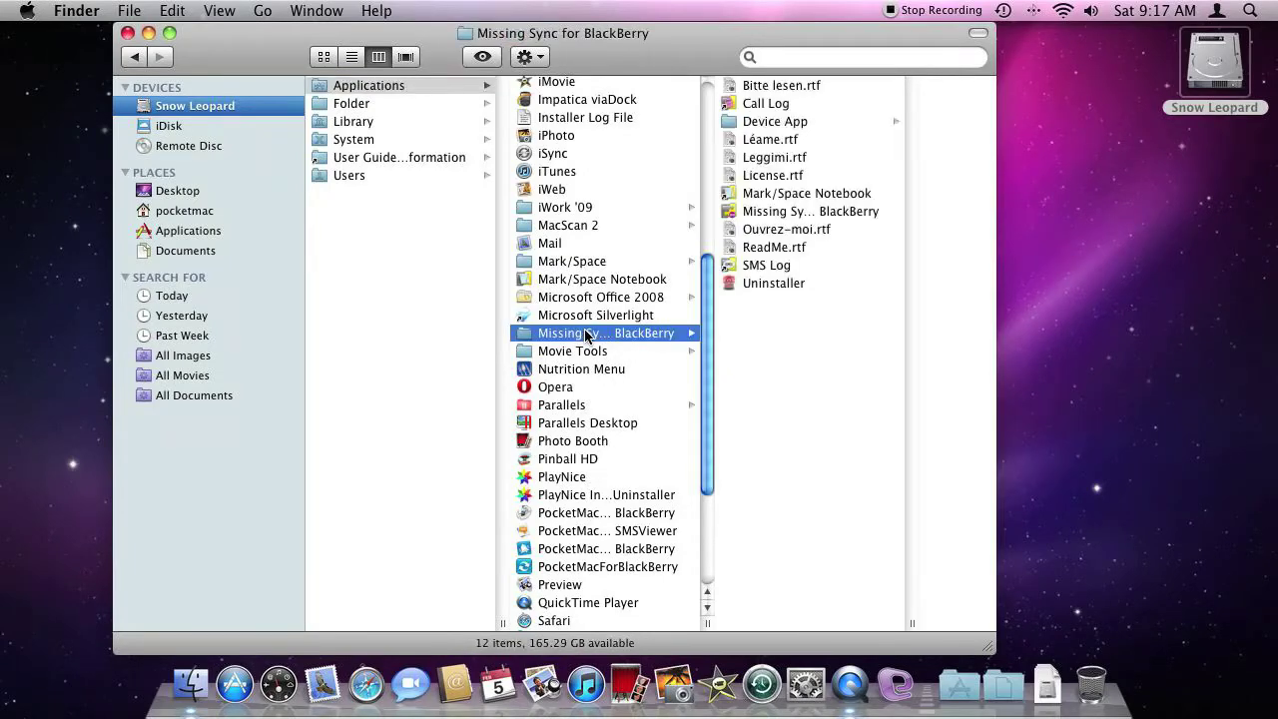
{"action": "left_click", "coordinate": [761, 286]}
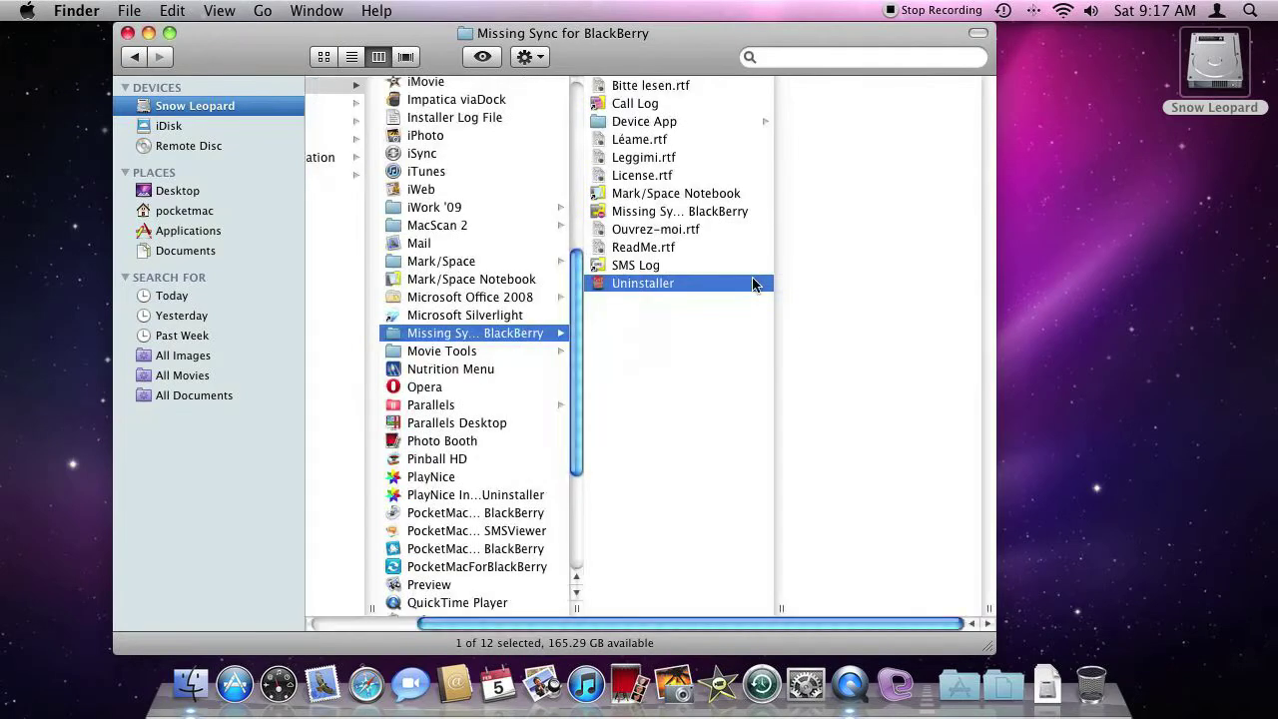
Launch the Missing Sync for BlackBerry Uninstaller, then close it, leaving a clear desktop.
{"action": "double_click", "coordinate": [615, 286]}
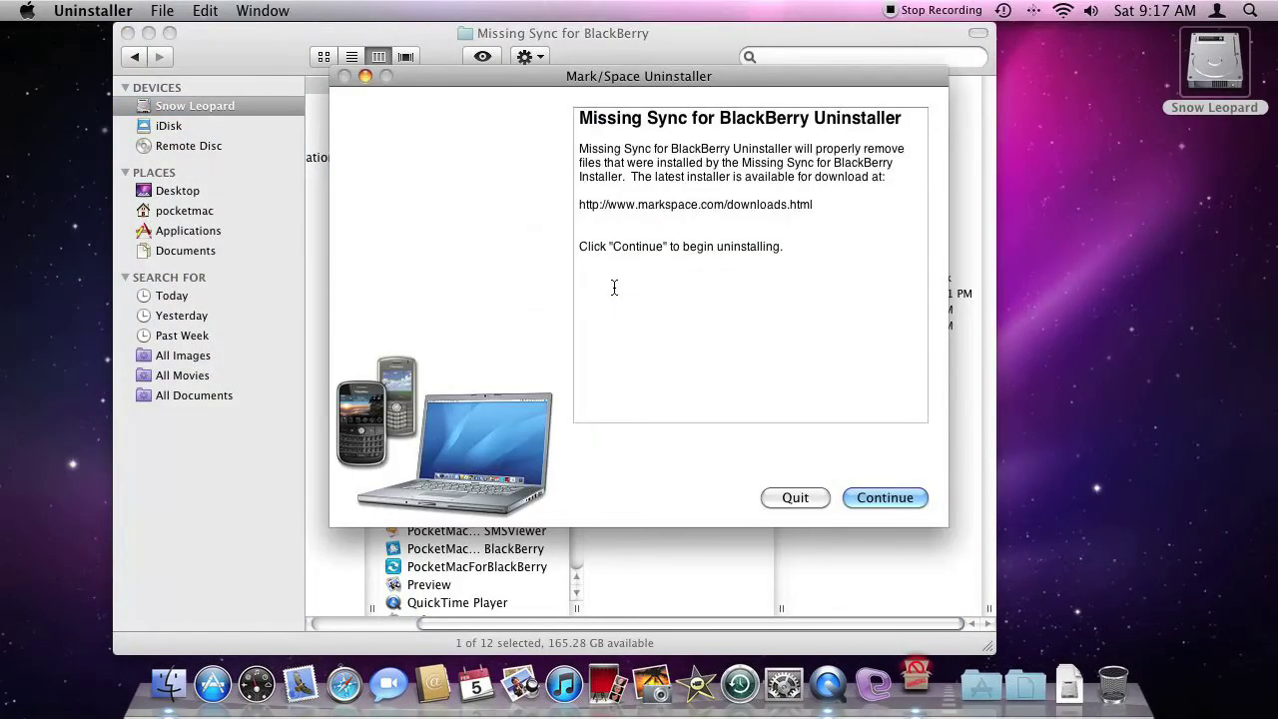
{"action": "left_click", "coordinate": [898, 10]}
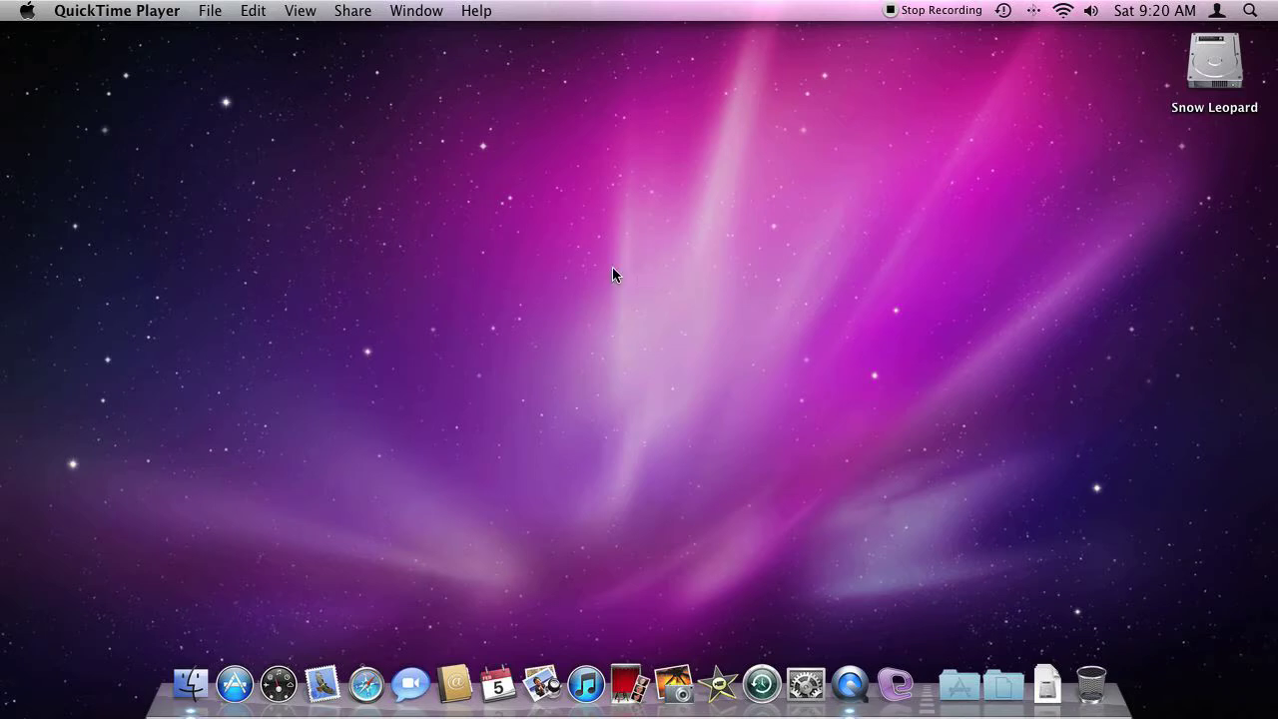
Bring Finder forward and show the Snow Leopard disk's Applications folder.
{"action": "left_click", "coordinate": [673, 218]}
{"action": "double_click", "coordinate": [1198, 80]}
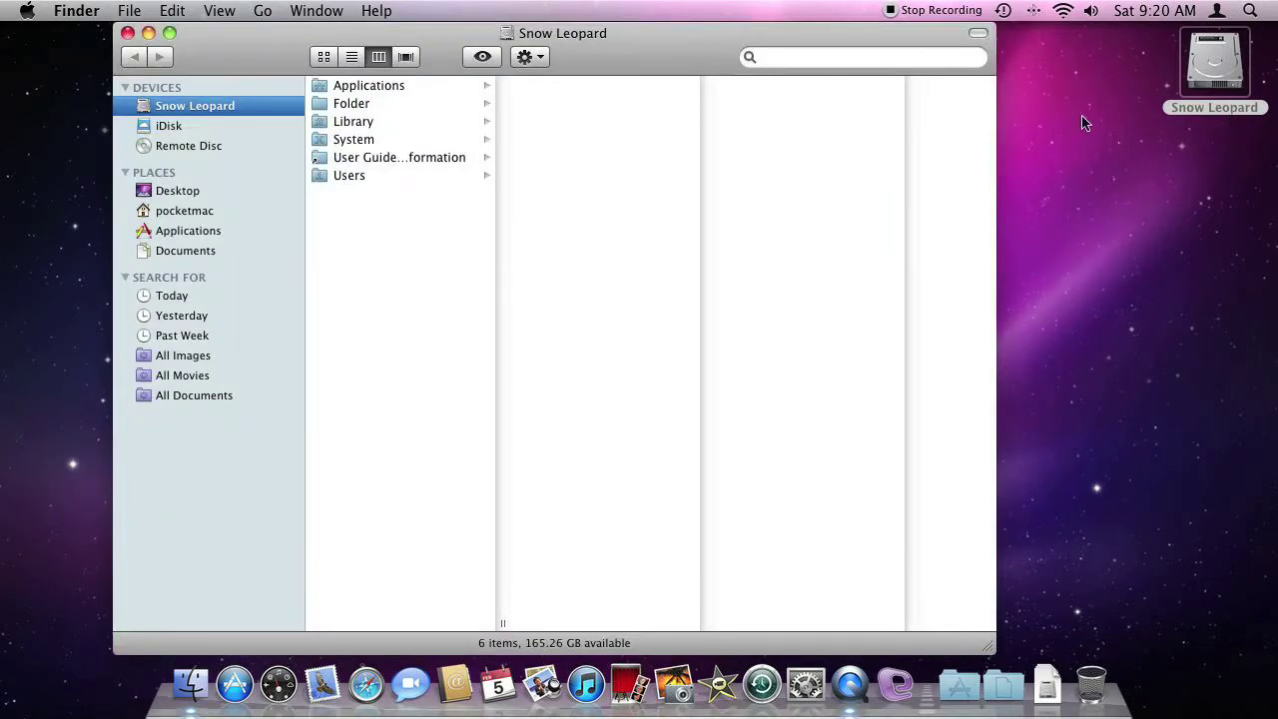
{"action": "left_click", "coordinate": [446, 90]}
{"action": "left_click_drag", "start_coordinate": [708, 140], "coordinate": [709, 327]}
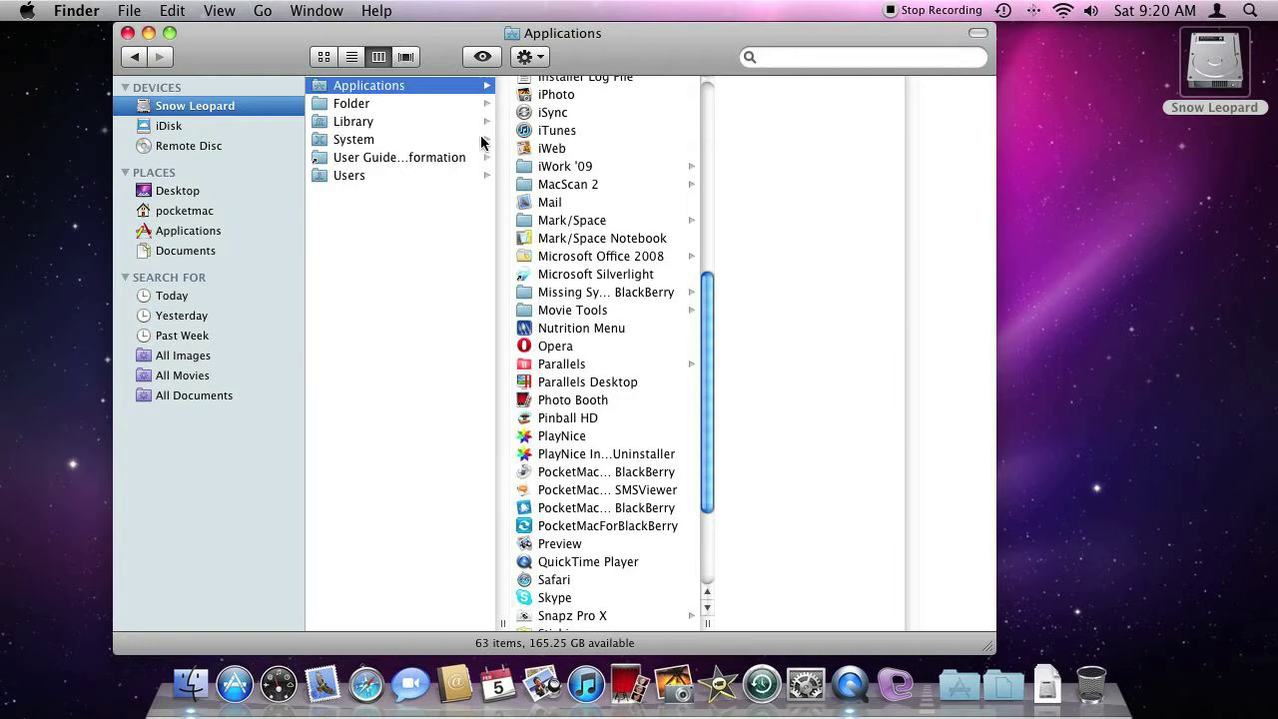
Trash the Mark/Space folder, Mark/Space Notebook and Missing Sync for BlackBerry folder, authenticating with the admin password.
{"action": "left_click", "coordinate": [588, 222]}
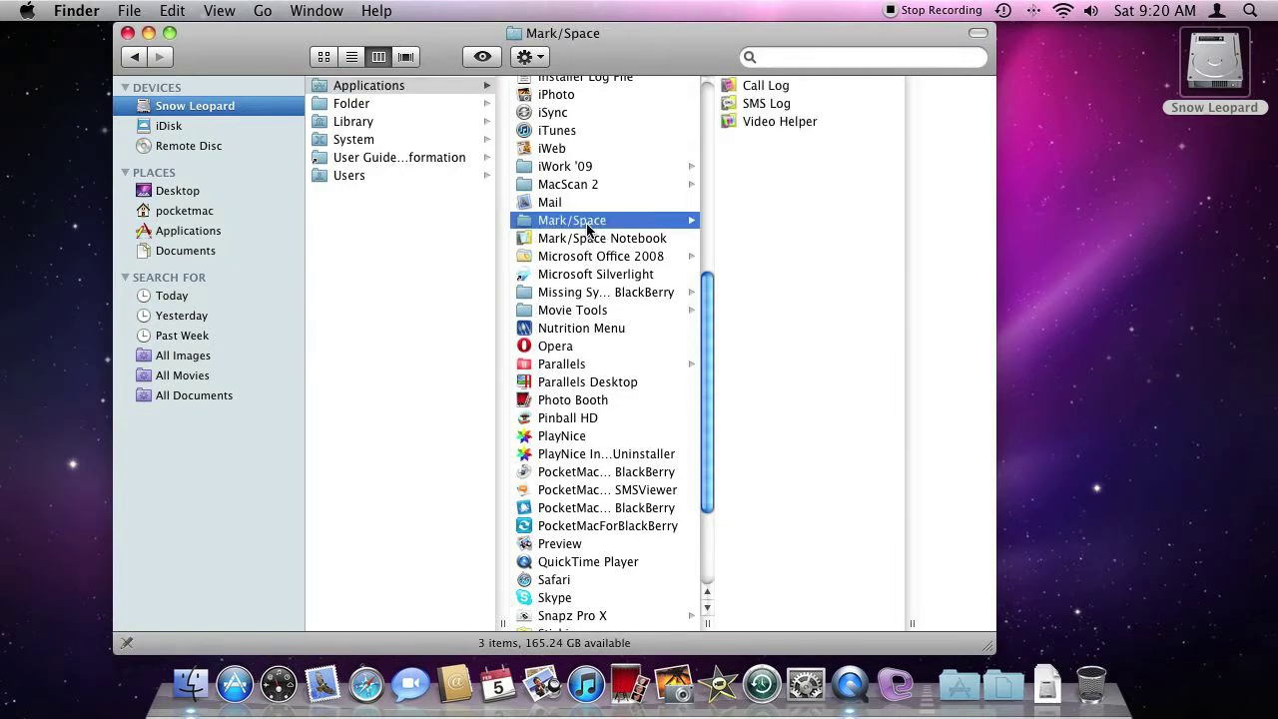
{"action": "type", "text": "•••••••"}
{"action": "key", "text": "Return"}
{"action": "left_click", "coordinate": [599, 221]}
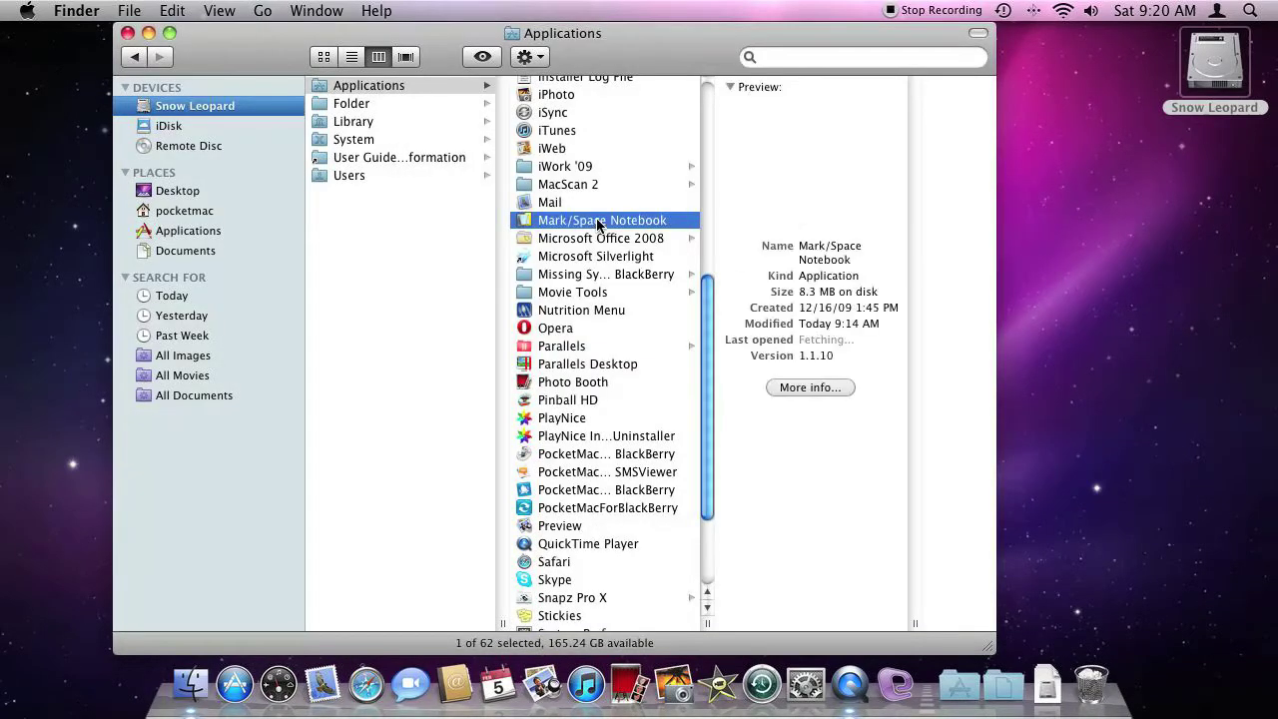
{"action": "key", "text": "super+BackSpace"}
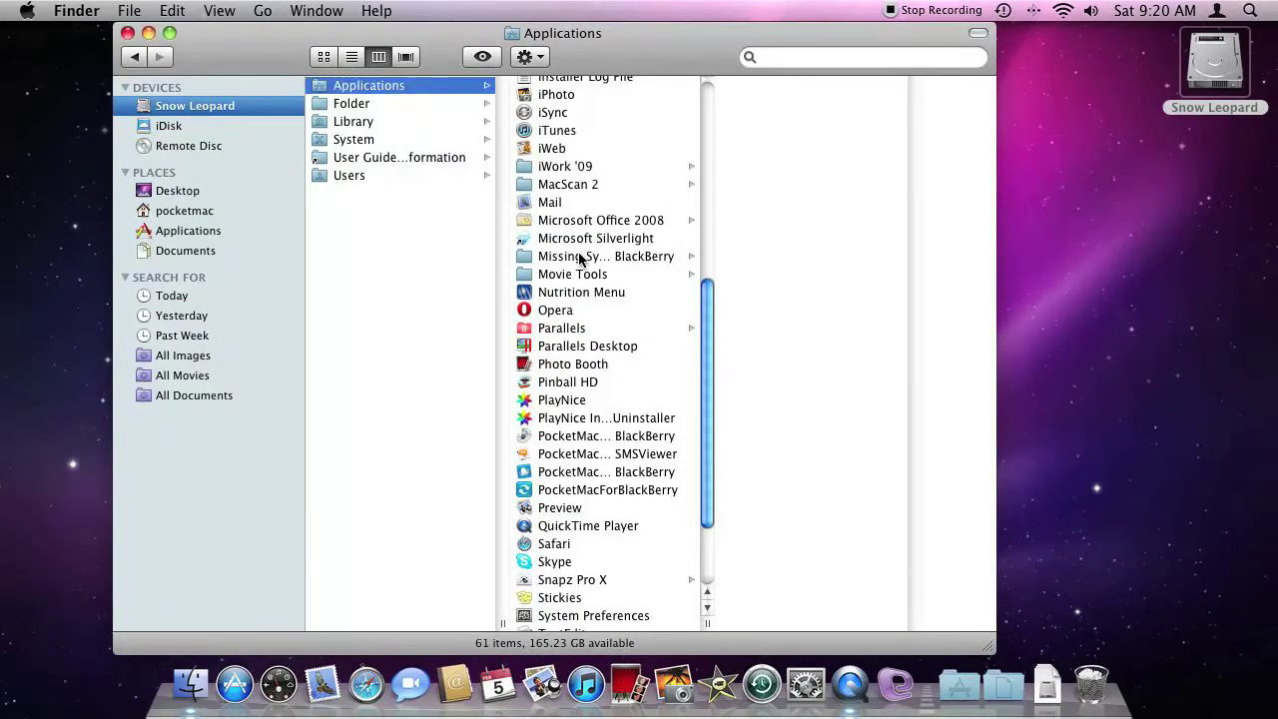
{"action": "left_click", "coordinate": [582, 259]}
{"action": "key", "text": "super+BackSpace"}
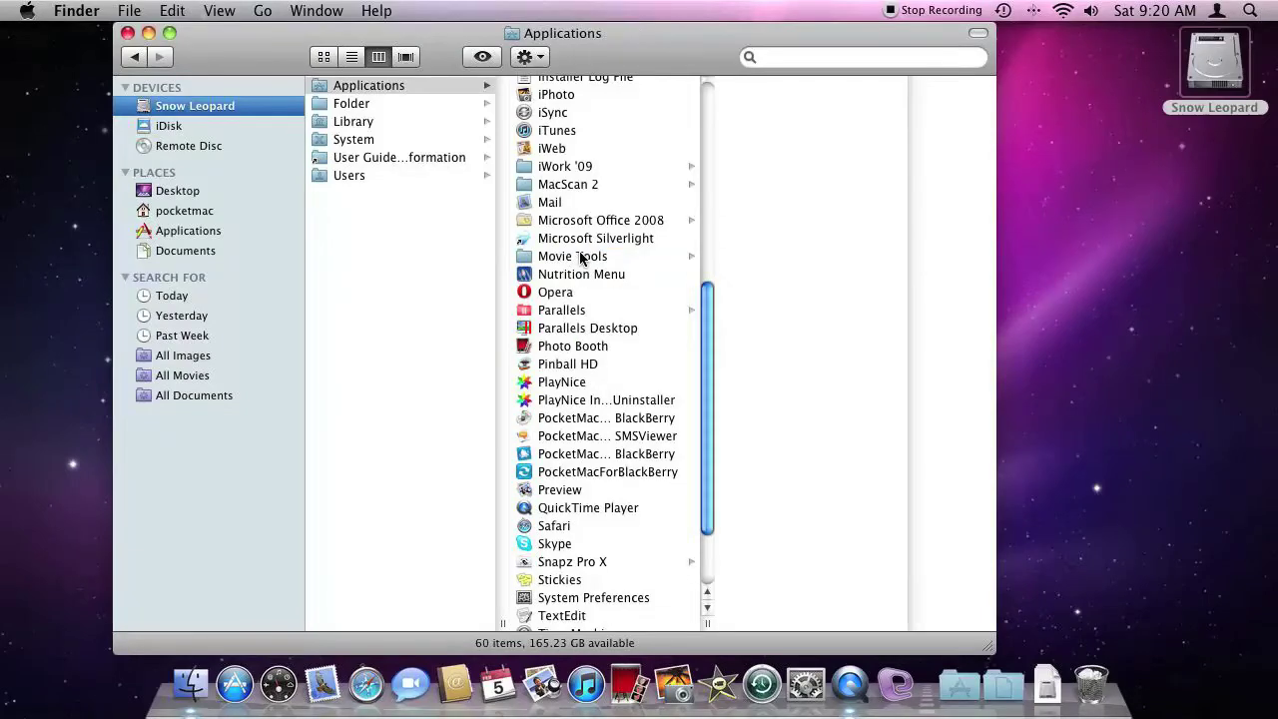
{"action": "left_click", "coordinate": [127, 33]}
In a new Finder window, check the Snow Leopard Library's Application Support folder for leftovers.
{"action": "left_click", "coordinate": [124, 11]}
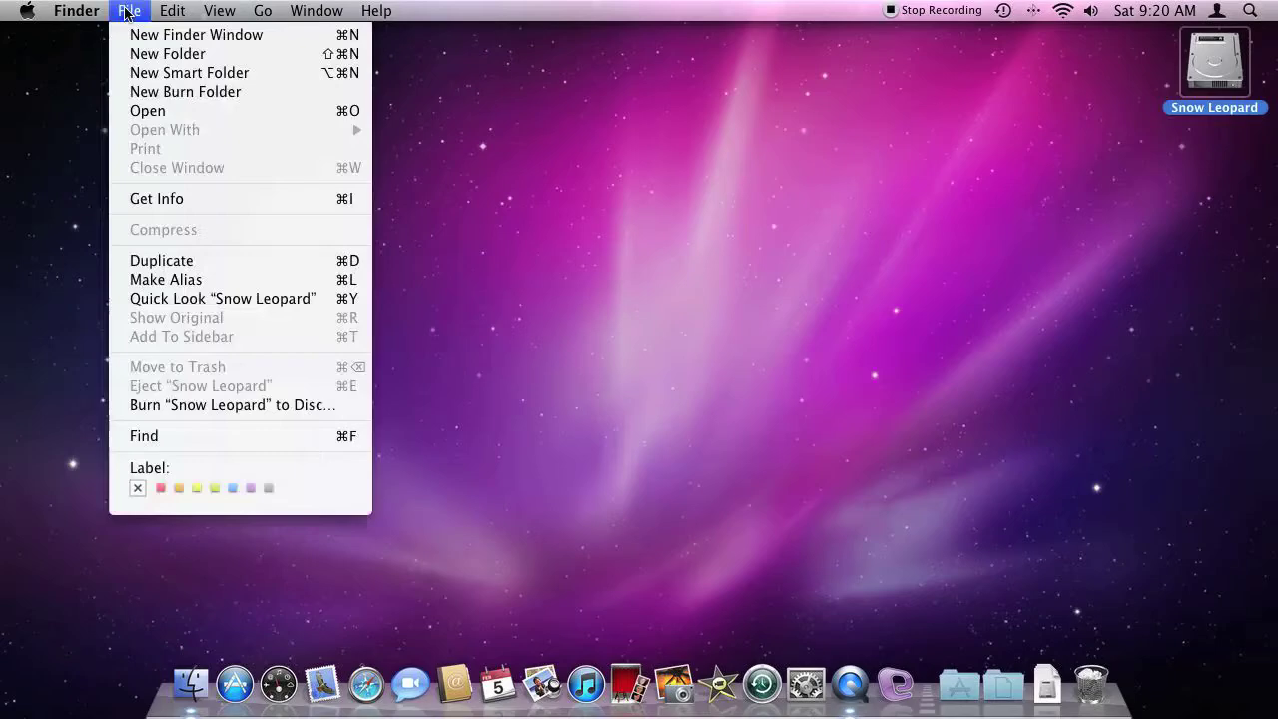
{"action": "left_click", "coordinate": [129, 38]}
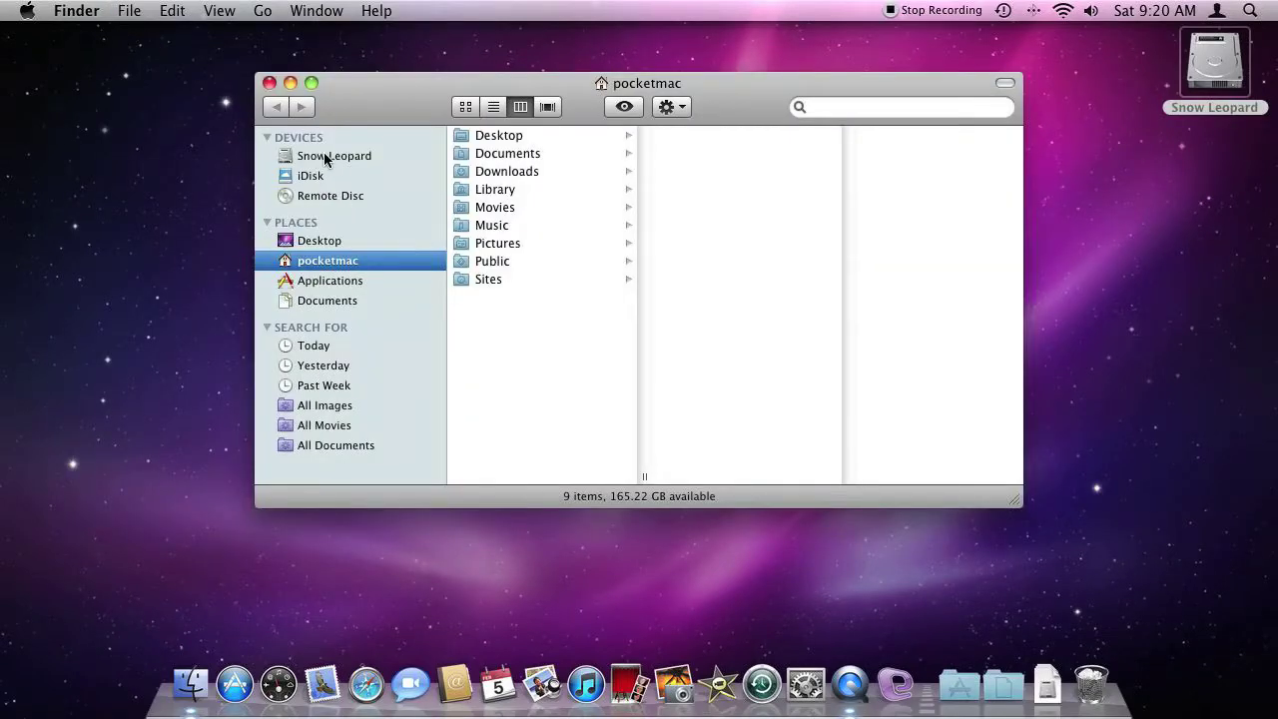
{"action": "left_click", "coordinate": [334, 159]}
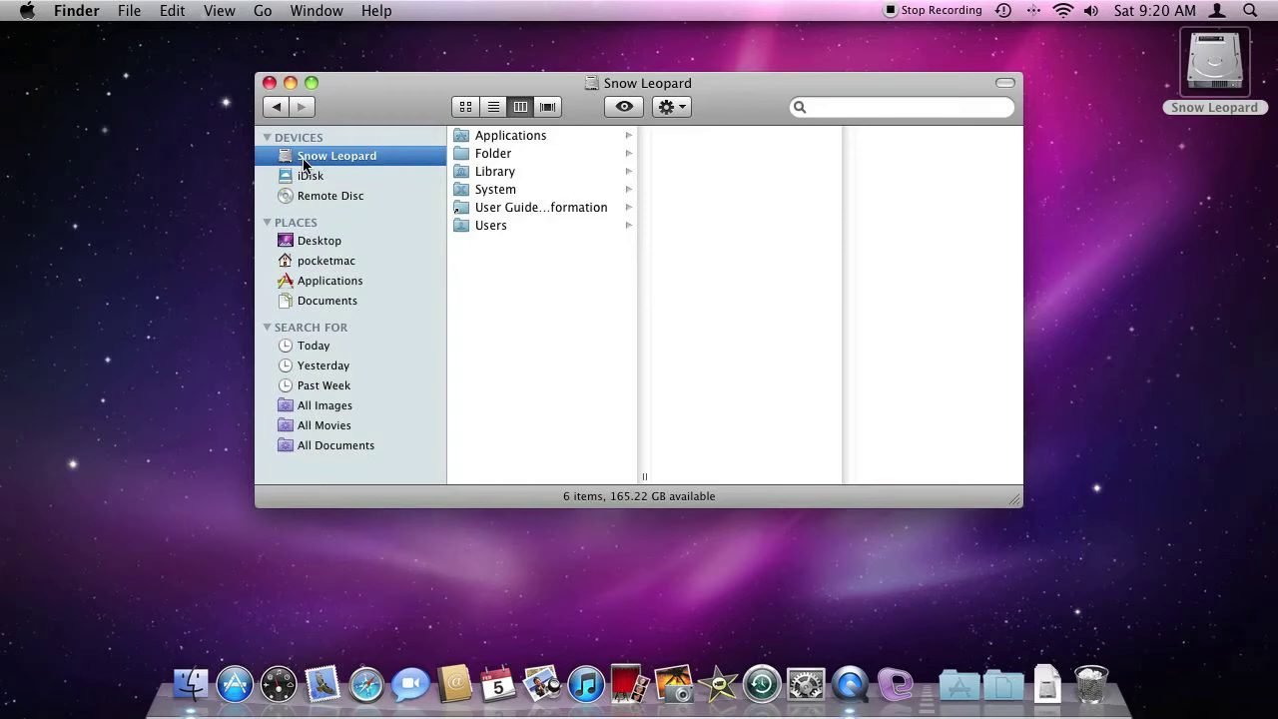
{"action": "left_click", "coordinate": [478, 179]}
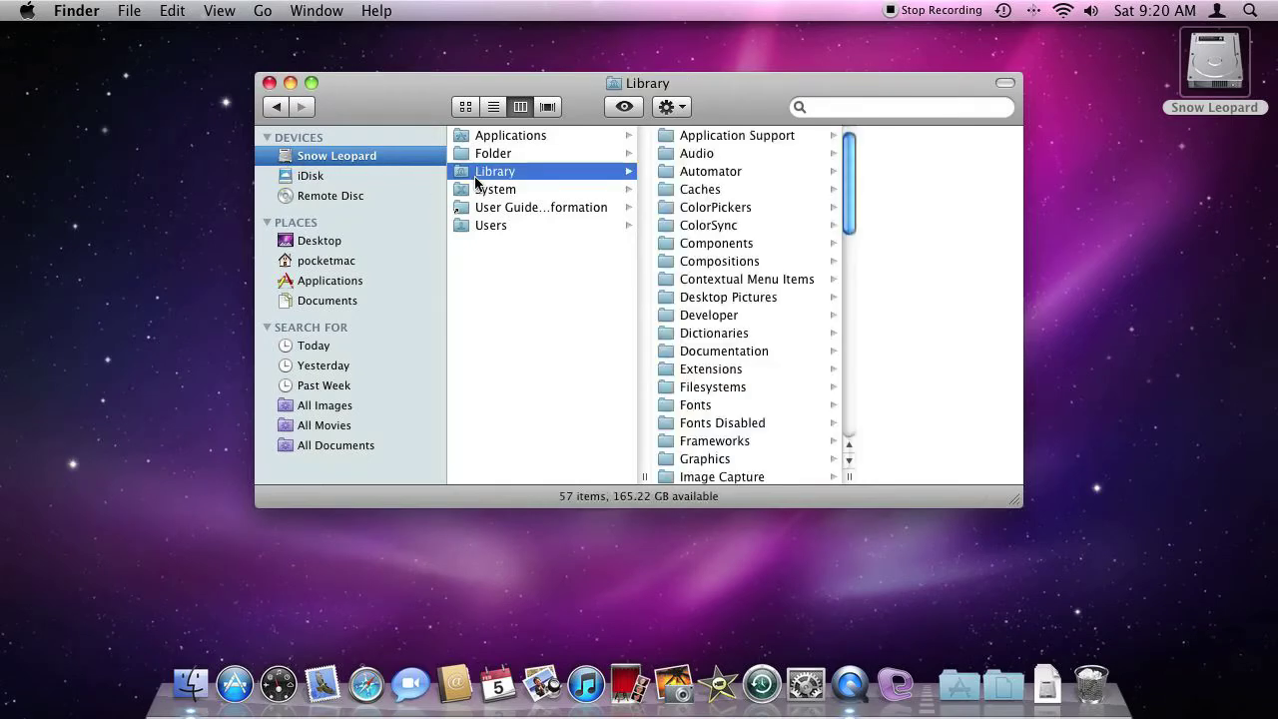
{"action": "left_click", "coordinate": [719, 138]}
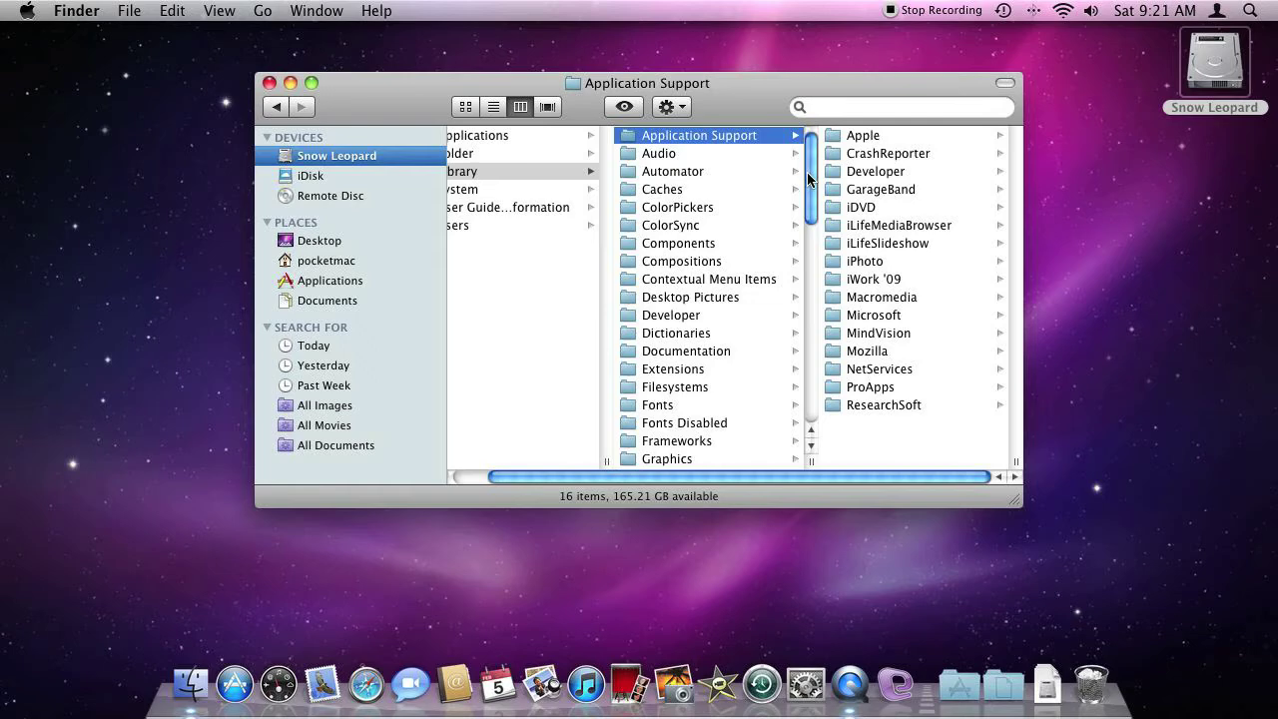
Show Library's Frameworks folder with the column widened to reveal all 11 framework names.
{"action": "left_click", "coordinate": [689, 441]}
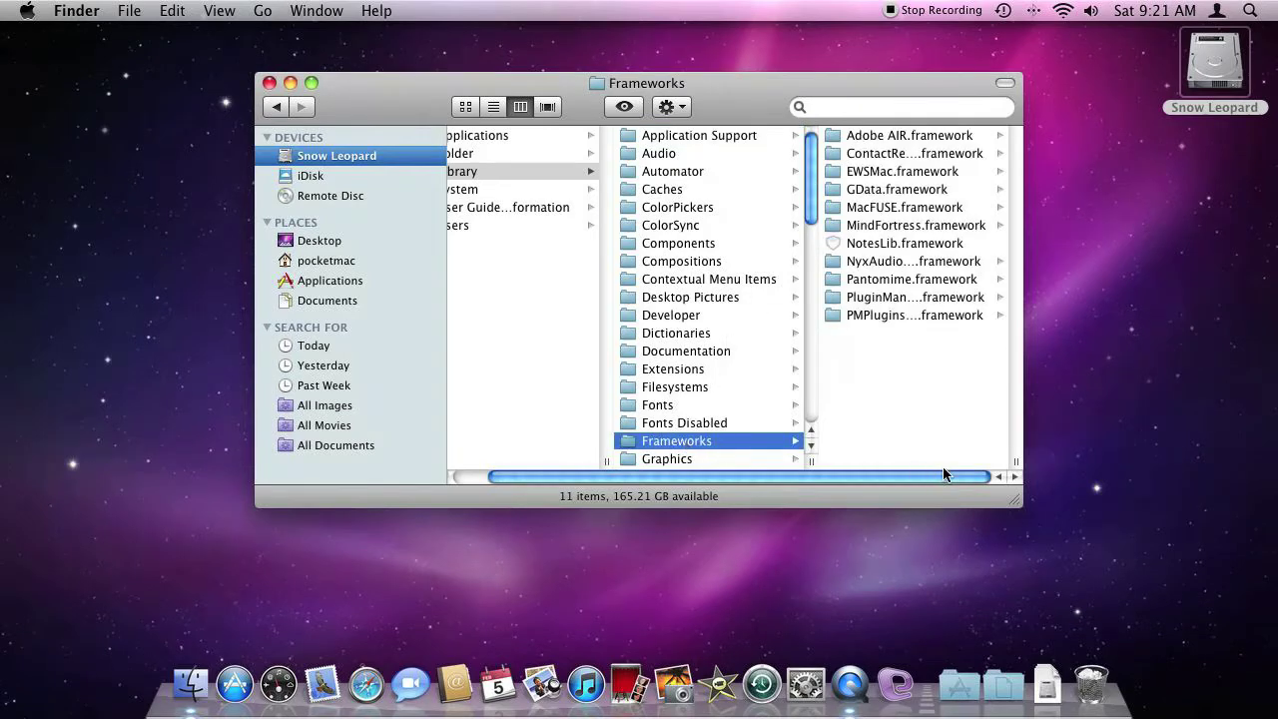
{"action": "double_click", "coordinate": [1017, 462]}
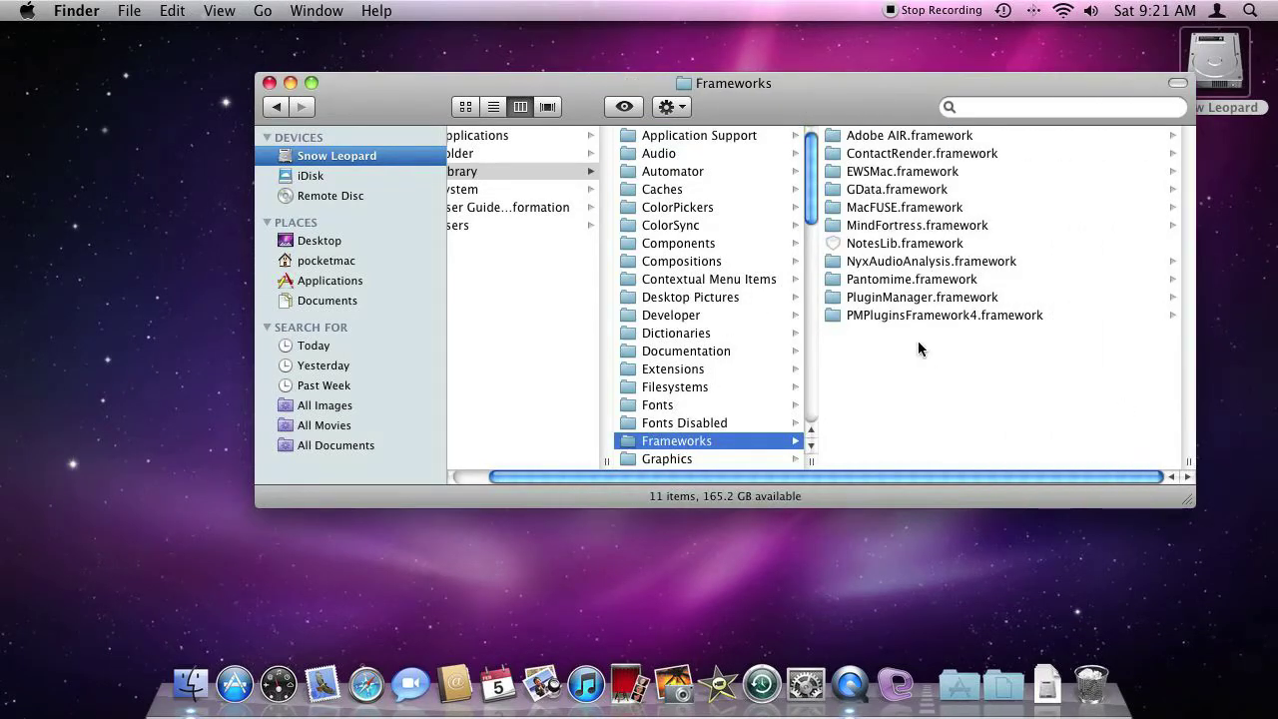
{"action": "scroll", "coordinate": [809, 168], "scroll_direction": "down", "scroll_amount": 2}
{"action": "left_click_drag", "start_coordinate": [807, 168], "coordinate": [814, 295]}
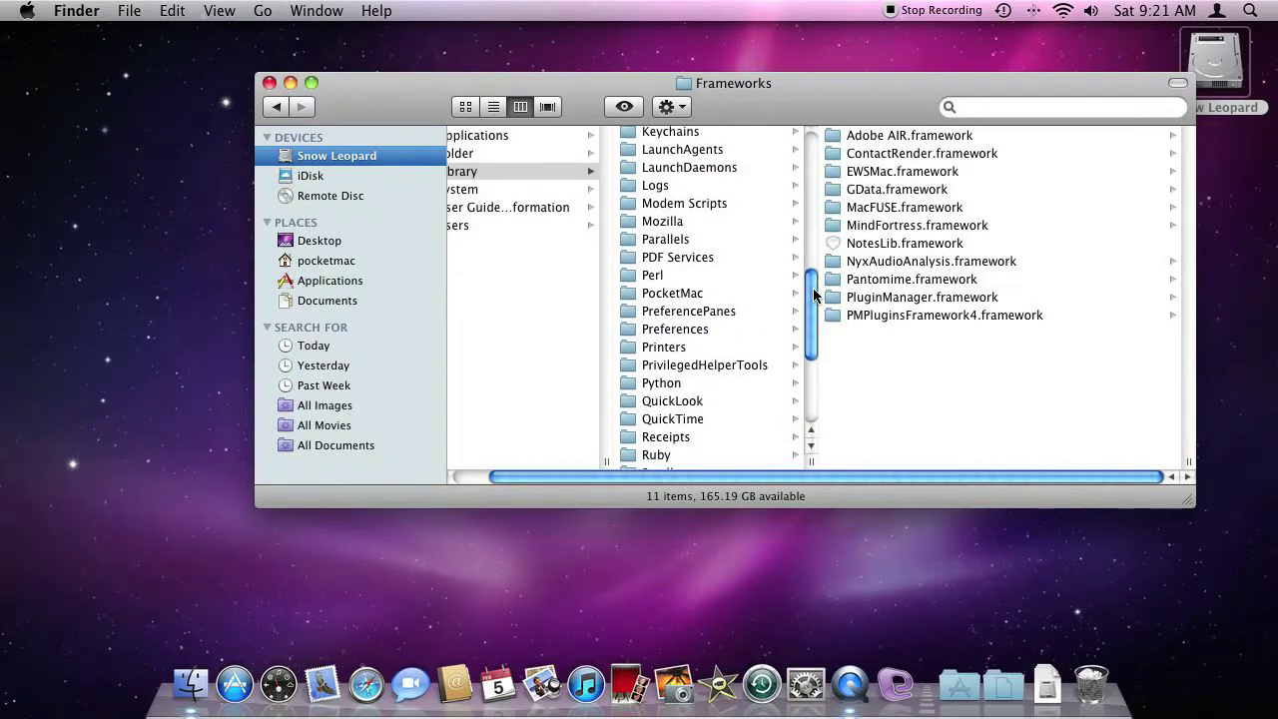
Trash the markspace Missing Sync BlackBerry install plist from Library's Preferences.
{"action": "left_click", "coordinate": [702, 330]}
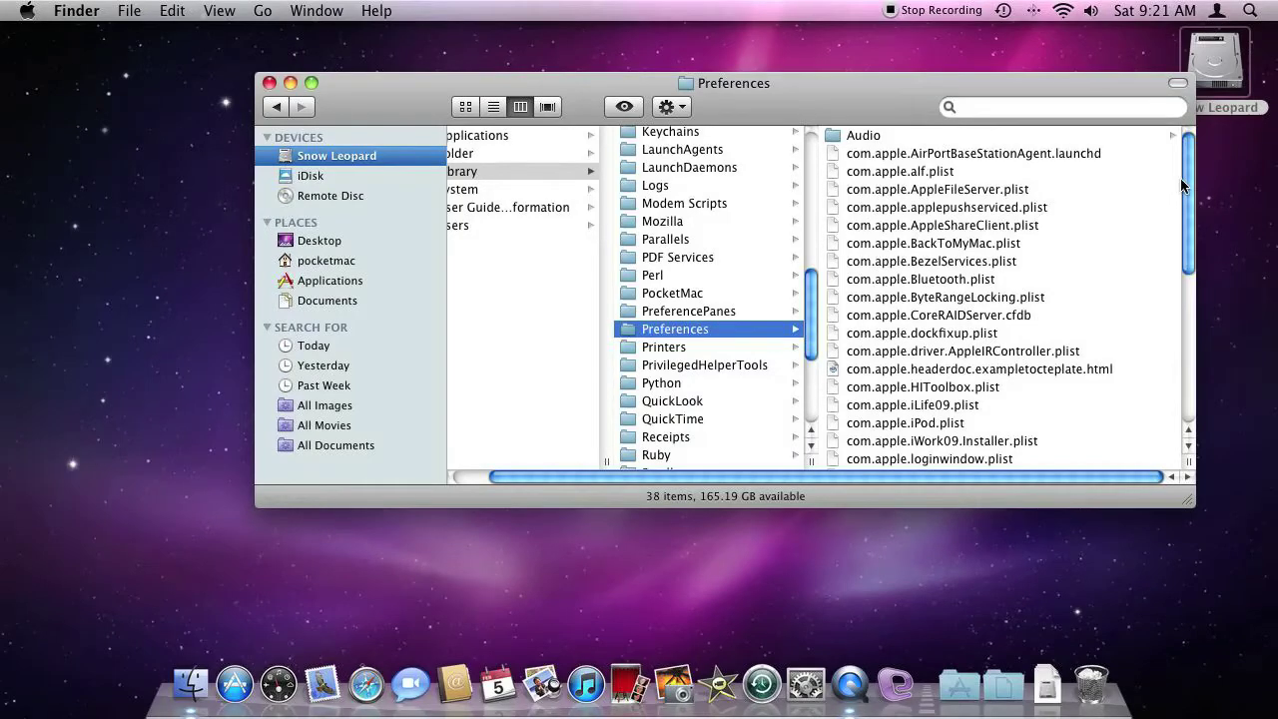
{"action": "left_click_drag", "start_coordinate": [1189, 192], "coordinate": [1203, 348]}
{"action": "left_click", "coordinate": [946, 352]}
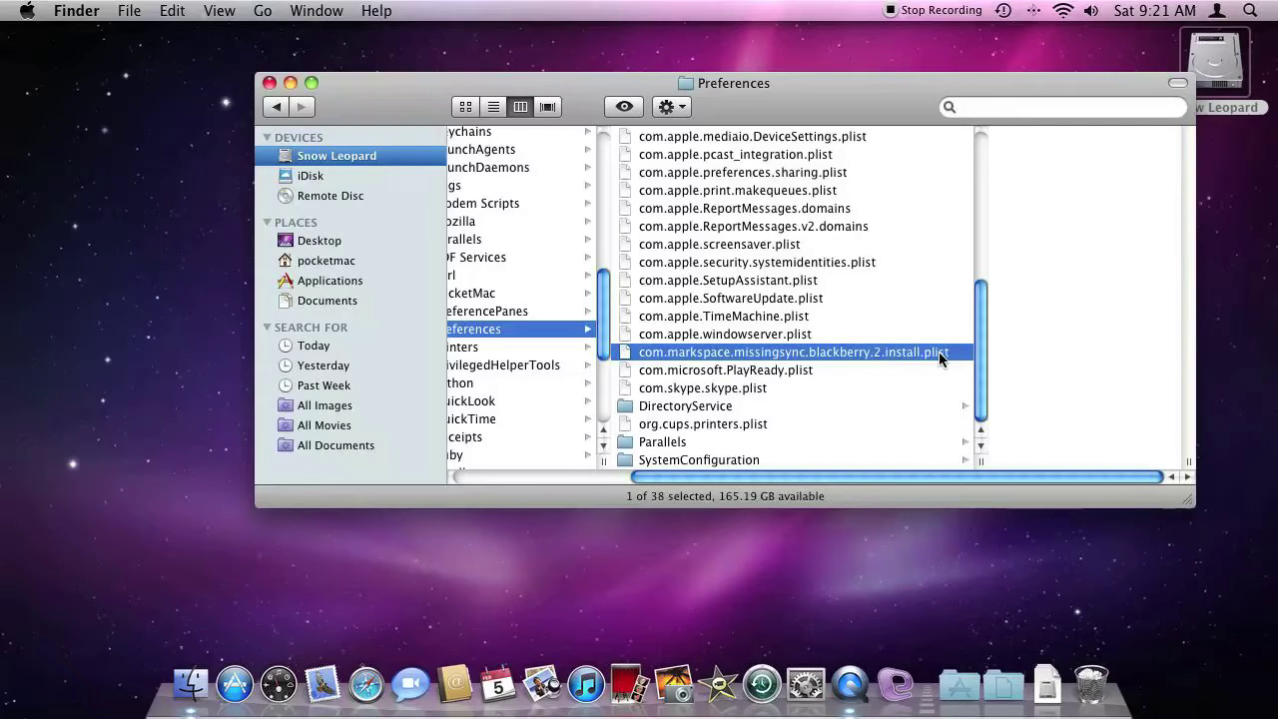
{"action": "key", "text": "super+BackSpace"}
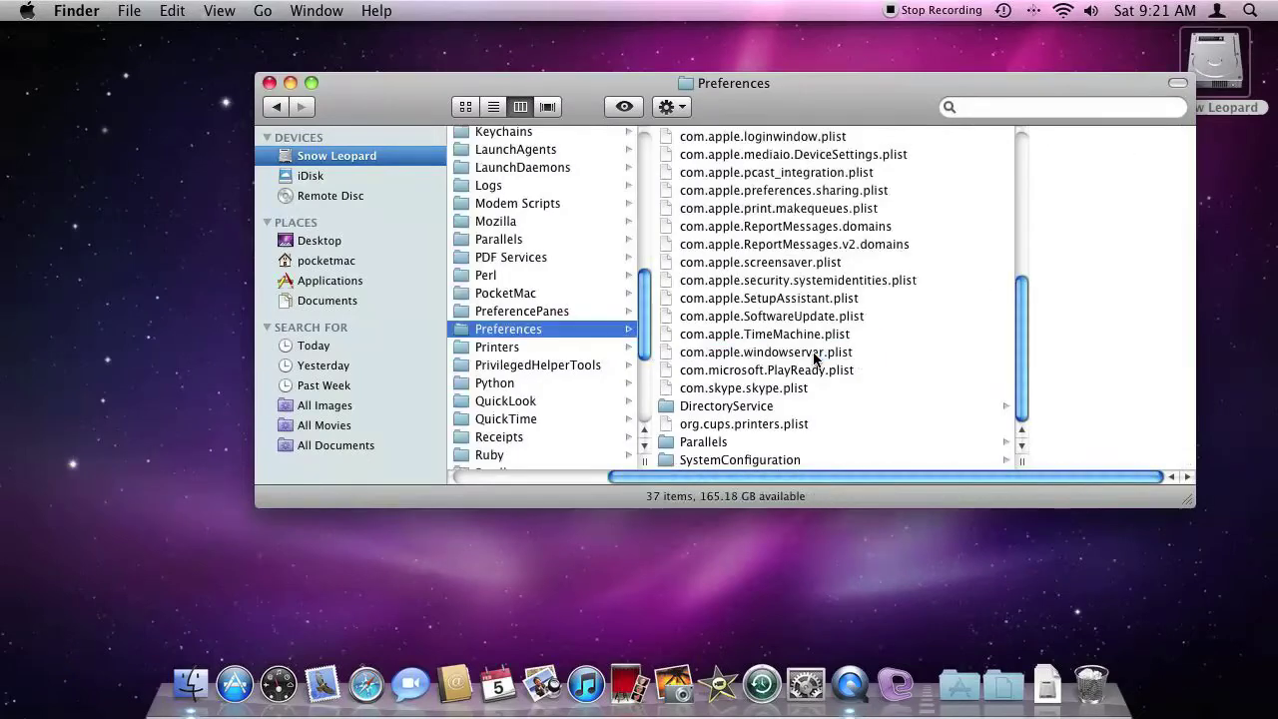
Check LaunchAgents and LaunchDaemons for leftover files, then close the window.
{"action": "scroll", "coordinate": [648, 322], "scroll_direction": "down", "scroll_amount": 1}
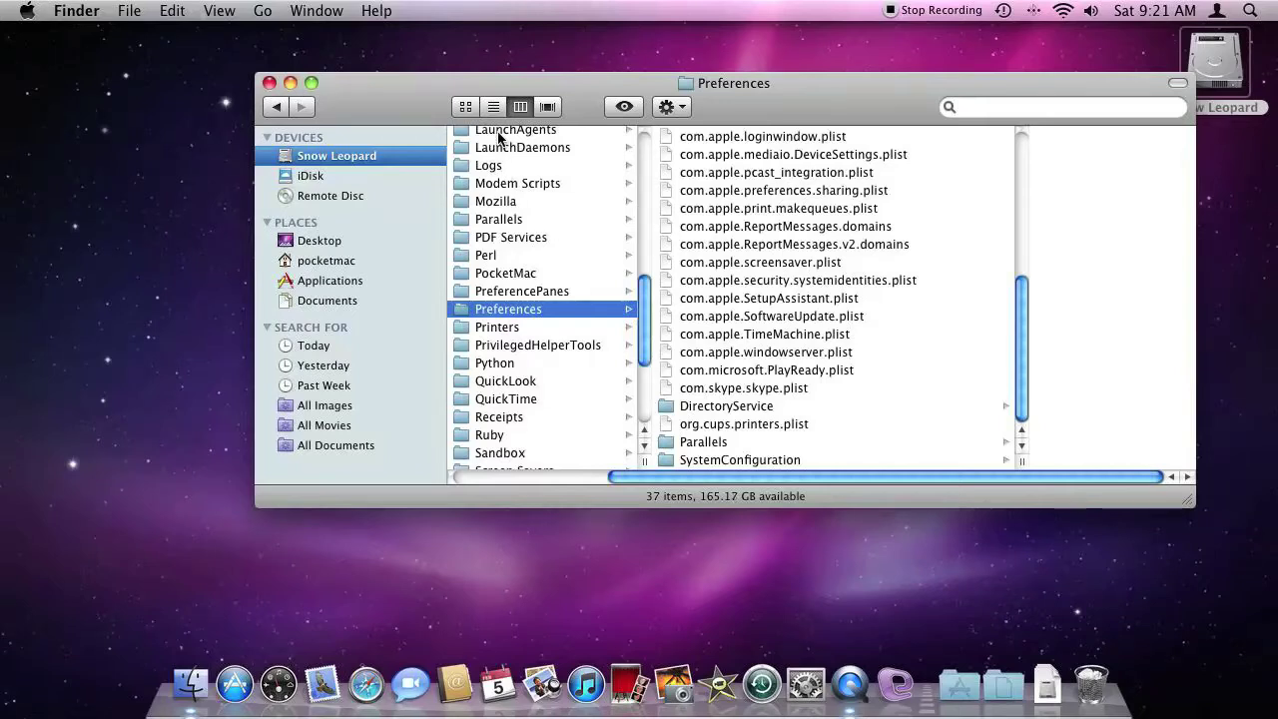
{"action": "left_click", "coordinate": [500, 134]}
{"action": "left_click", "coordinate": [497, 153]}
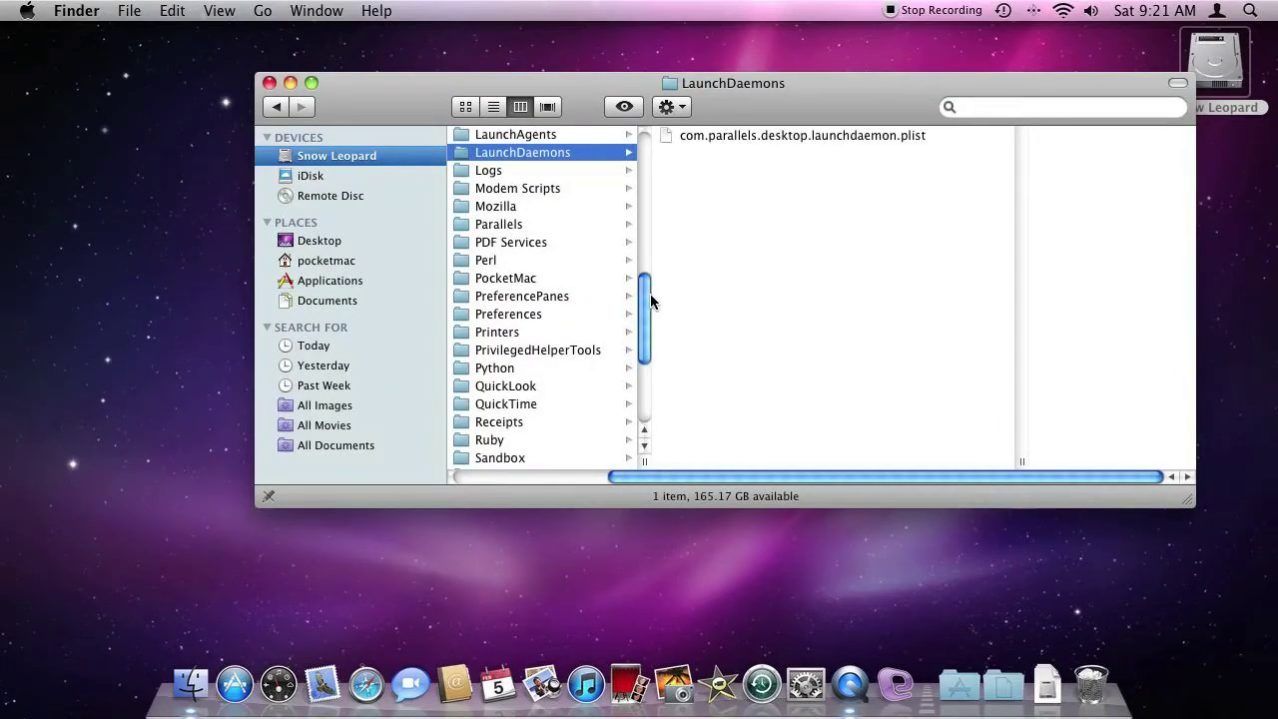
{"action": "left_click", "coordinate": [267, 84]}
Close the old window and browse a fresh Finder window to the Snow Leopard disk's System folder.
{"action": "left_click", "coordinate": [268, 92]}
{"action": "left_click", "coordinate": [121, 10]}
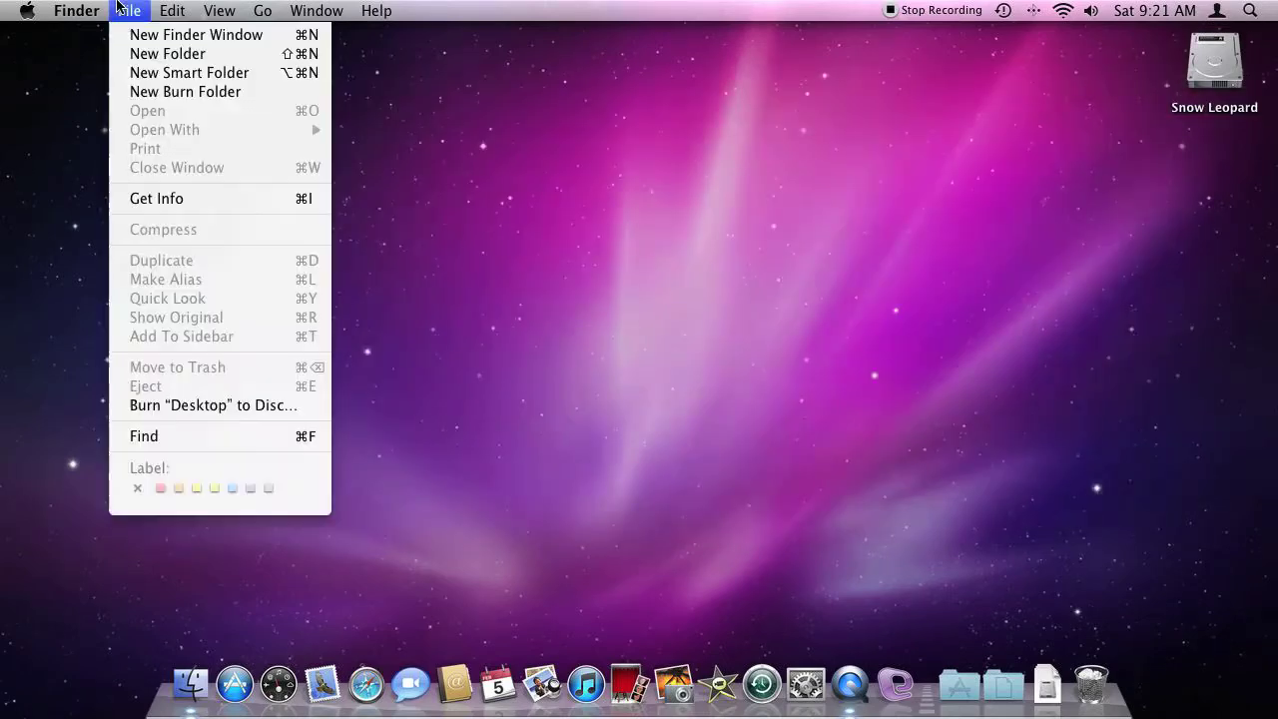
{"action": "left_click", "coordinate": [123, 35]}
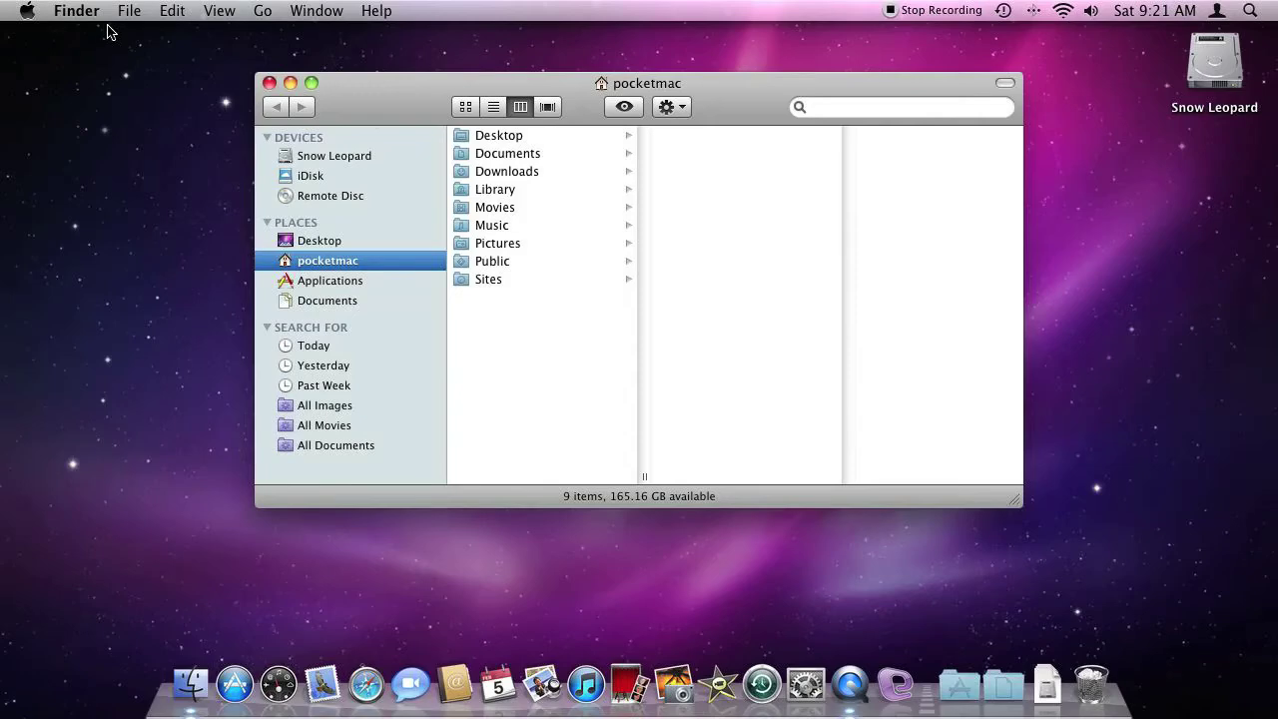
{"action": "left_click", "coordinate": [340, 157]}
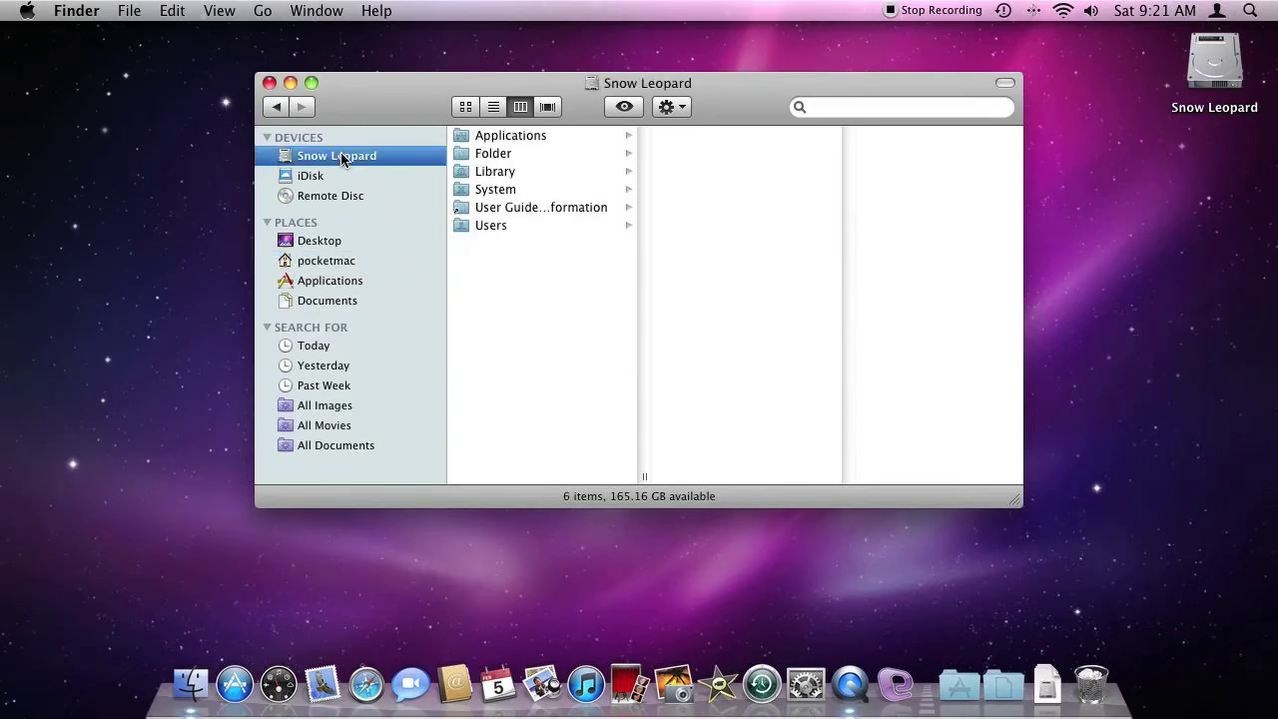
{"action": "left_click", "coordinate": [484, 194]}
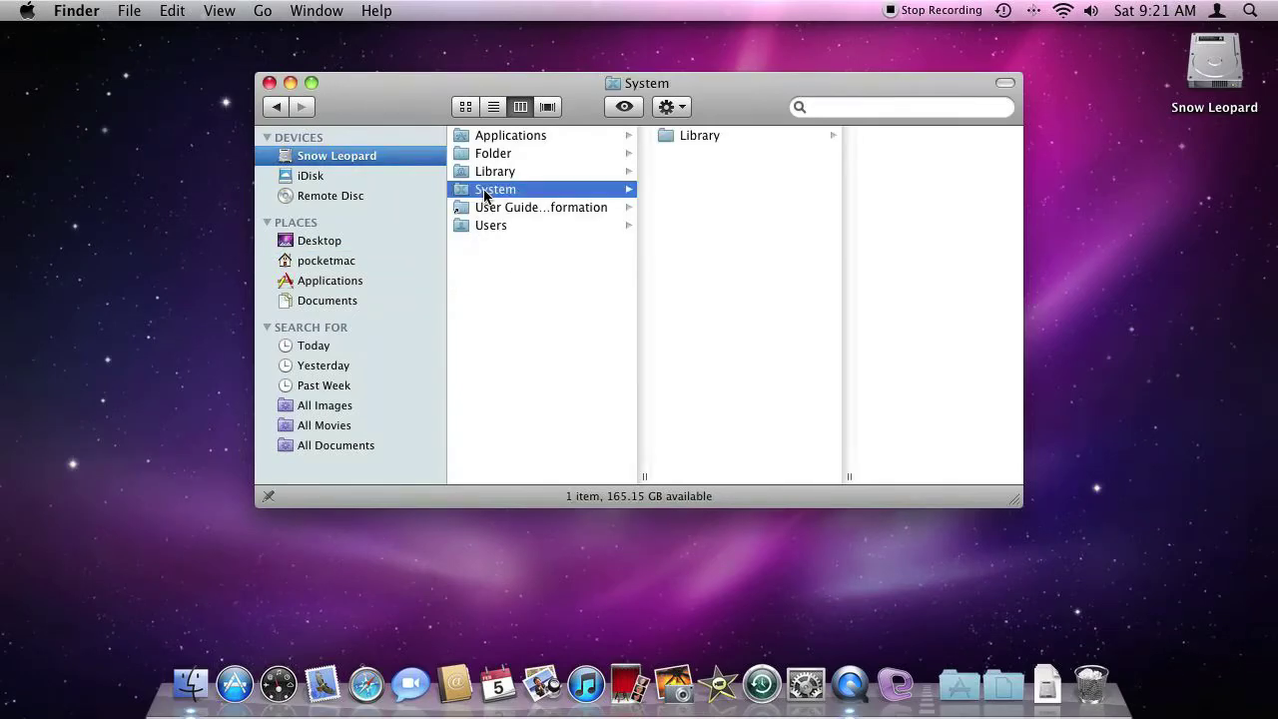
Show System's Library Extensions folder in a moved, enlarged window.
{"action": "left_click", "coordinate": [694, 140]}
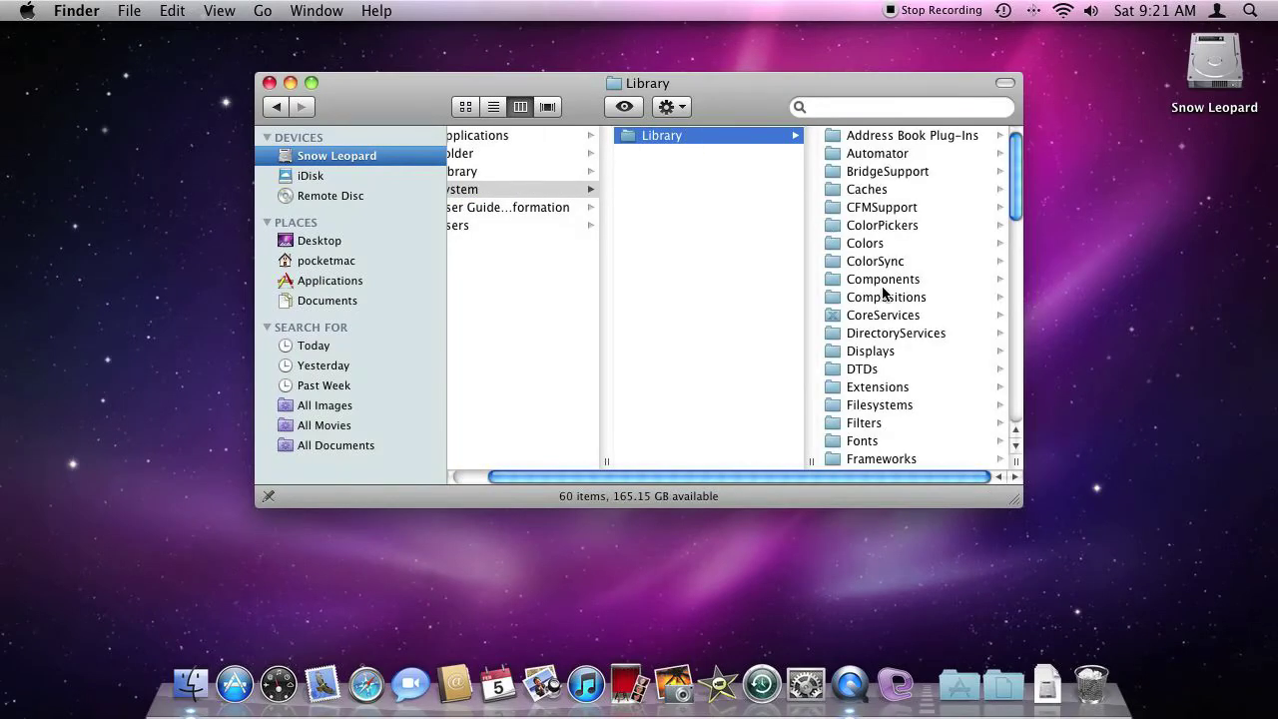
{"action": "left_click", "coordinate": [873, 389]}
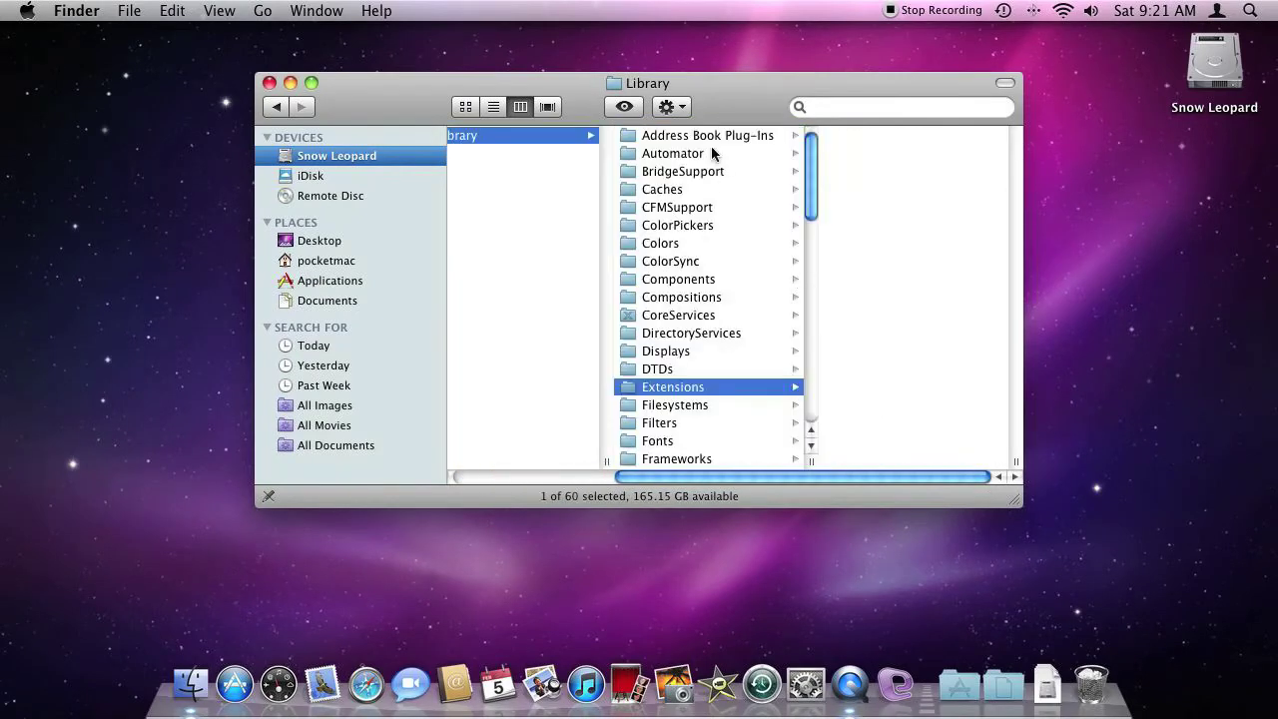
{"action": "left_click_drag", "start_coordinate": [745, 106], "coordinate": [548, 77]}
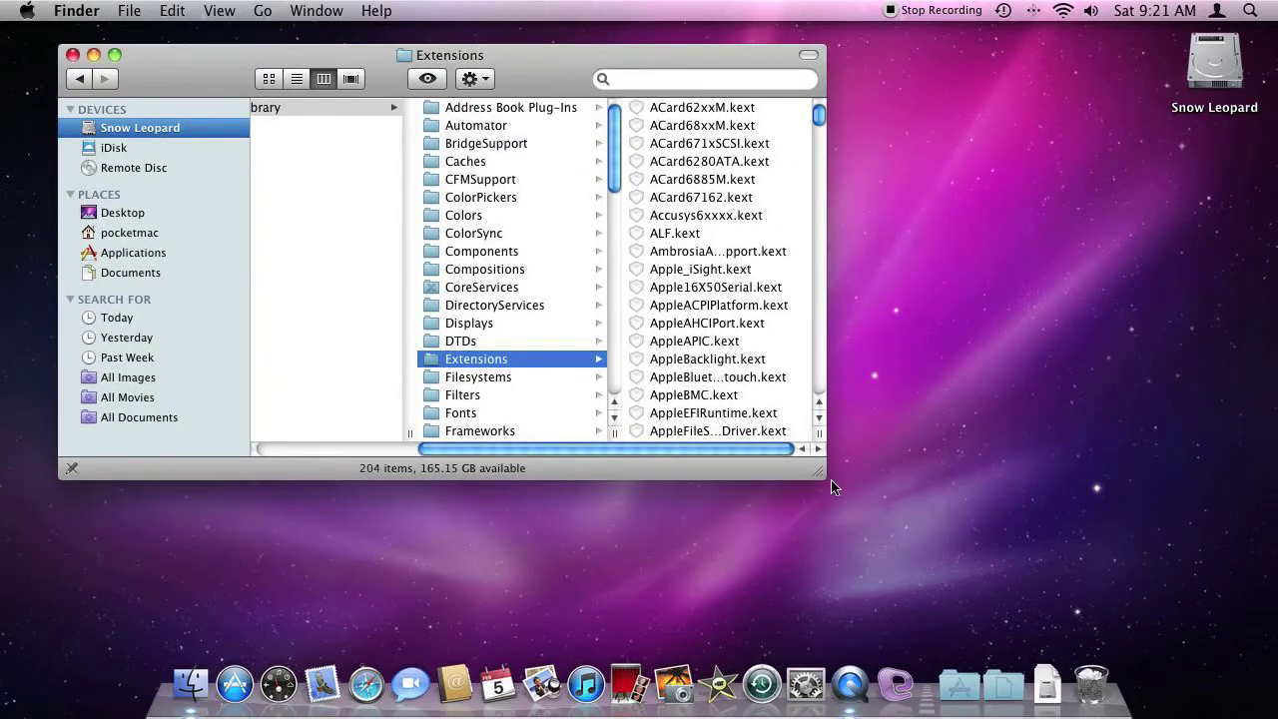
{"action": "left_click", "coordinate": [827, 490]}
{"action": "left_click_drag", "start_coordinate": [816, 472], "coordinate": [1010, 588]}
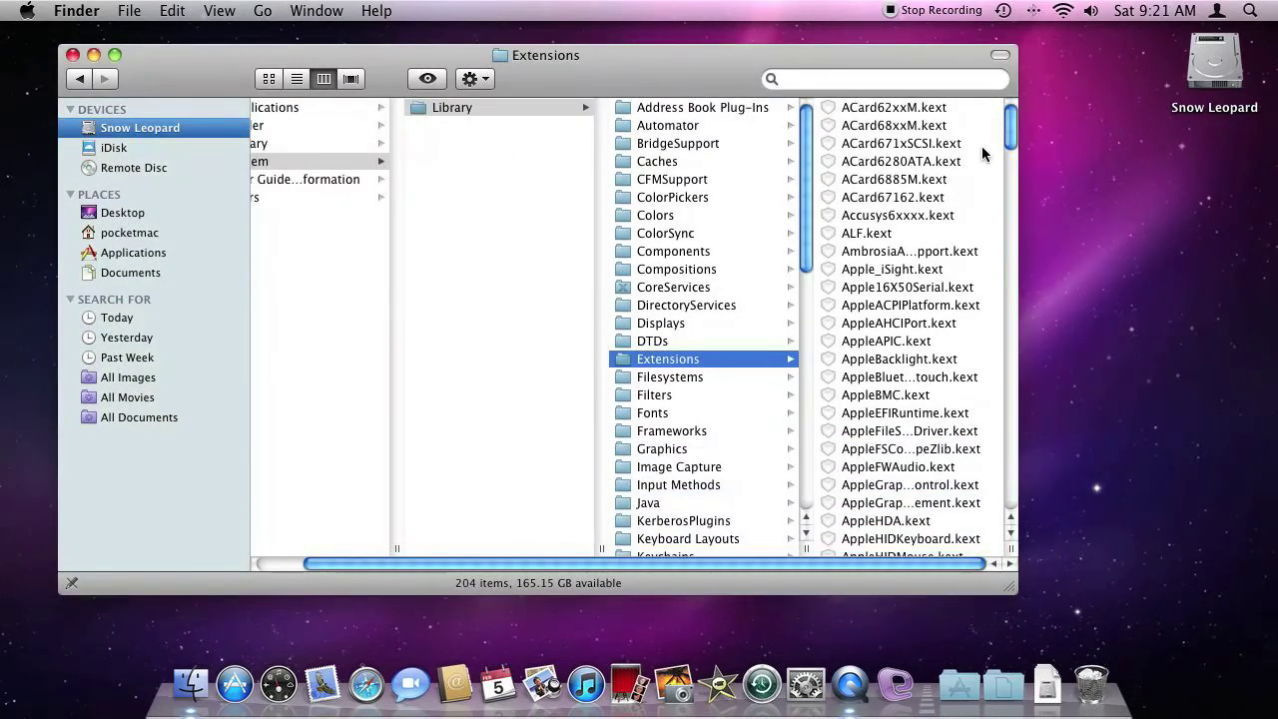
{"action": "left_click_drag", "start_coordinate": [1009, 150], "coordinate": [1009, 479]}
Trash MissingSyncBlackBerry.kext with the admin password, then close the window.
{"action": "left_click", "coordinate": [876, 257]}
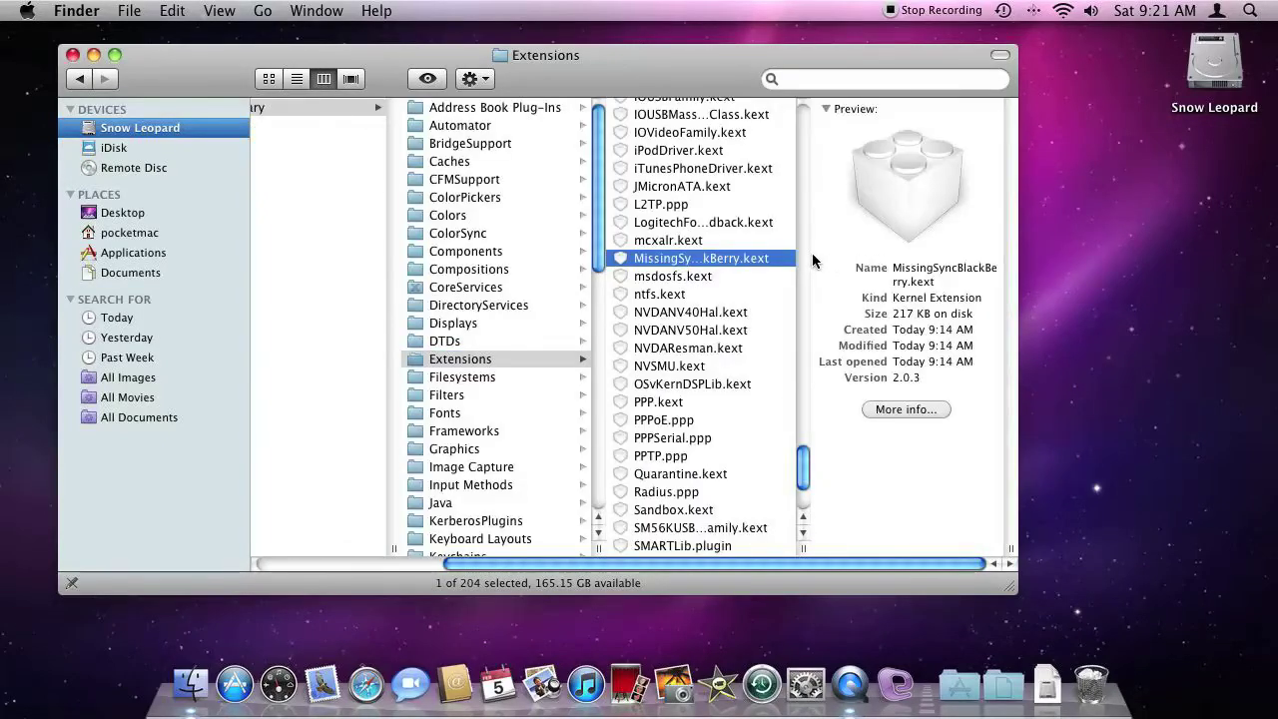
{"action": "key", "text": "super+BackSpace"}
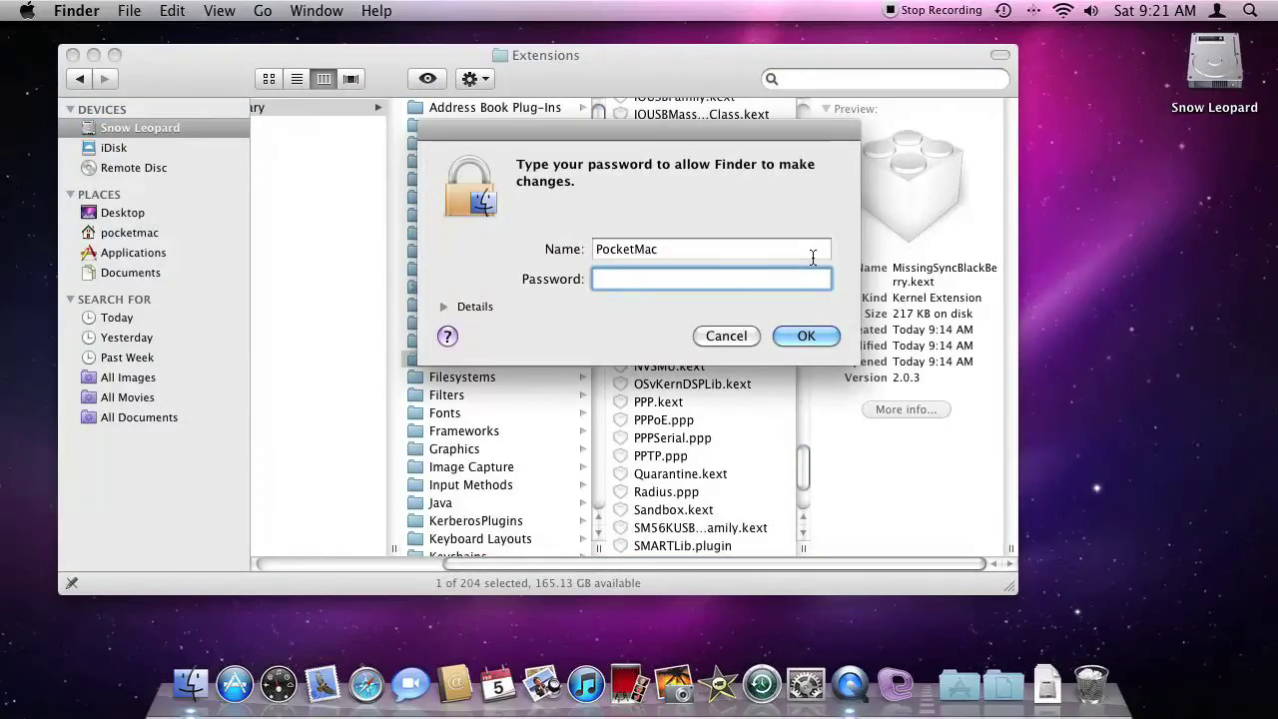
{"action": "type", "text": "*******"}
{"action": "key", "text": "Return"}
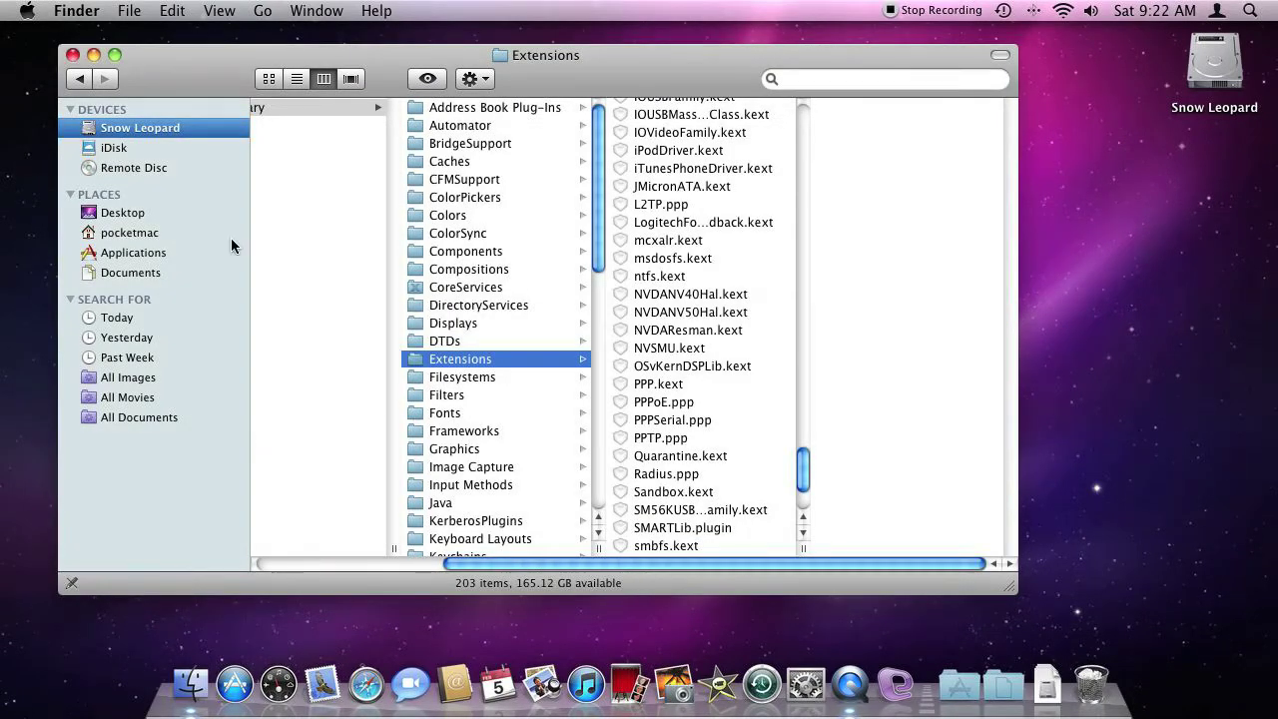
{"action": "left_click", "coordinate": [72, 56]}
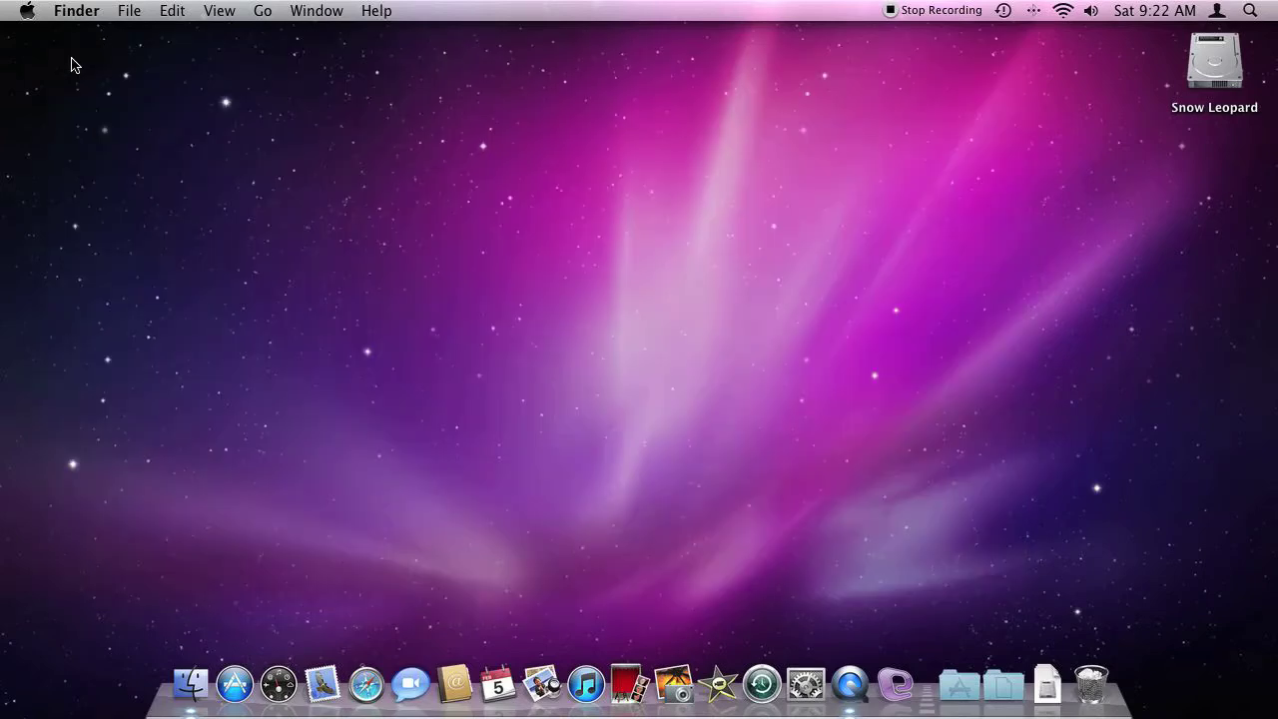
In a new Finder window, browse to Users > home folder > Library > Application Support.
{"action": "left_click", "coordinate": [130, 10]}
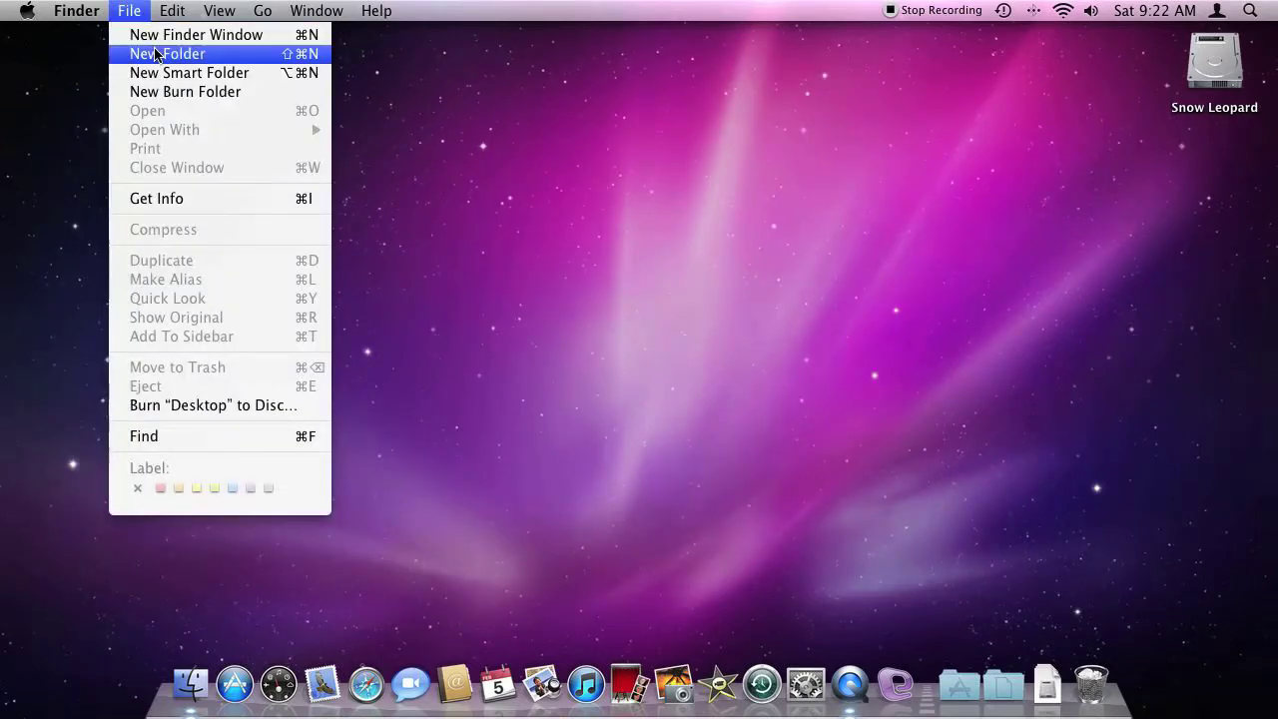
{"action": "left_click", "coordinate": [150, 35]}
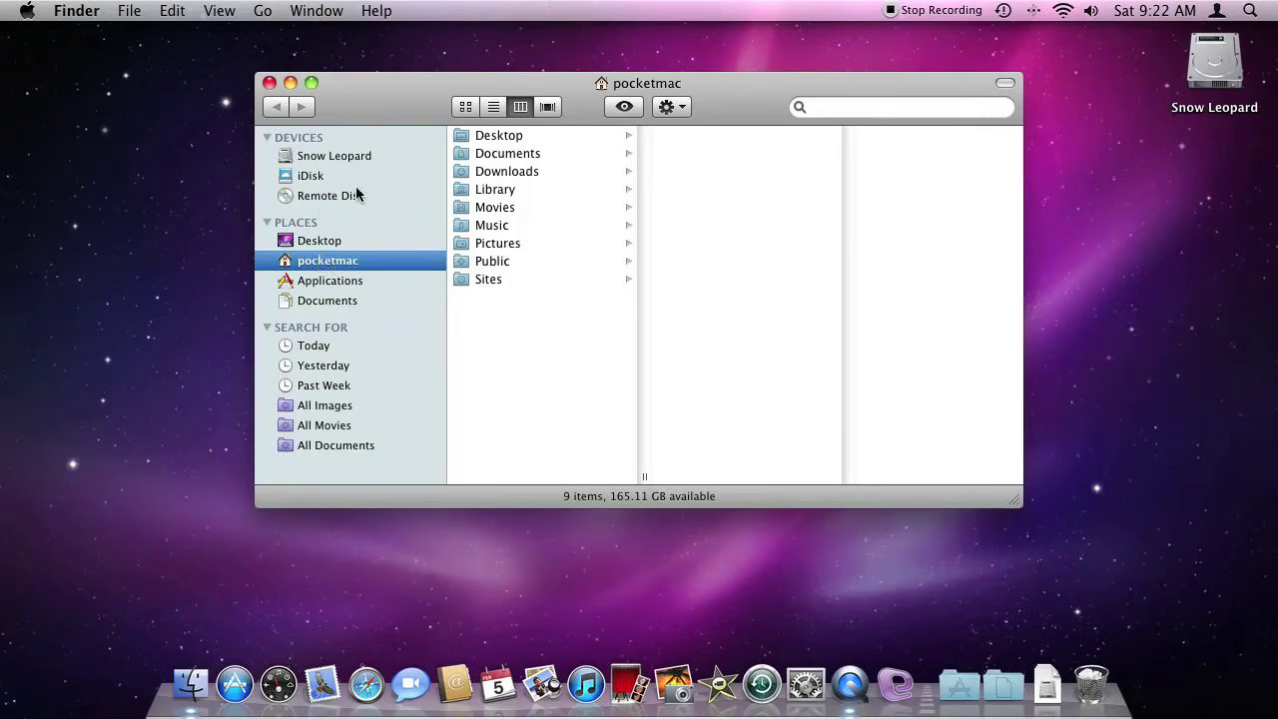
{"action": "left_click", "coordinate": [320, 155]}
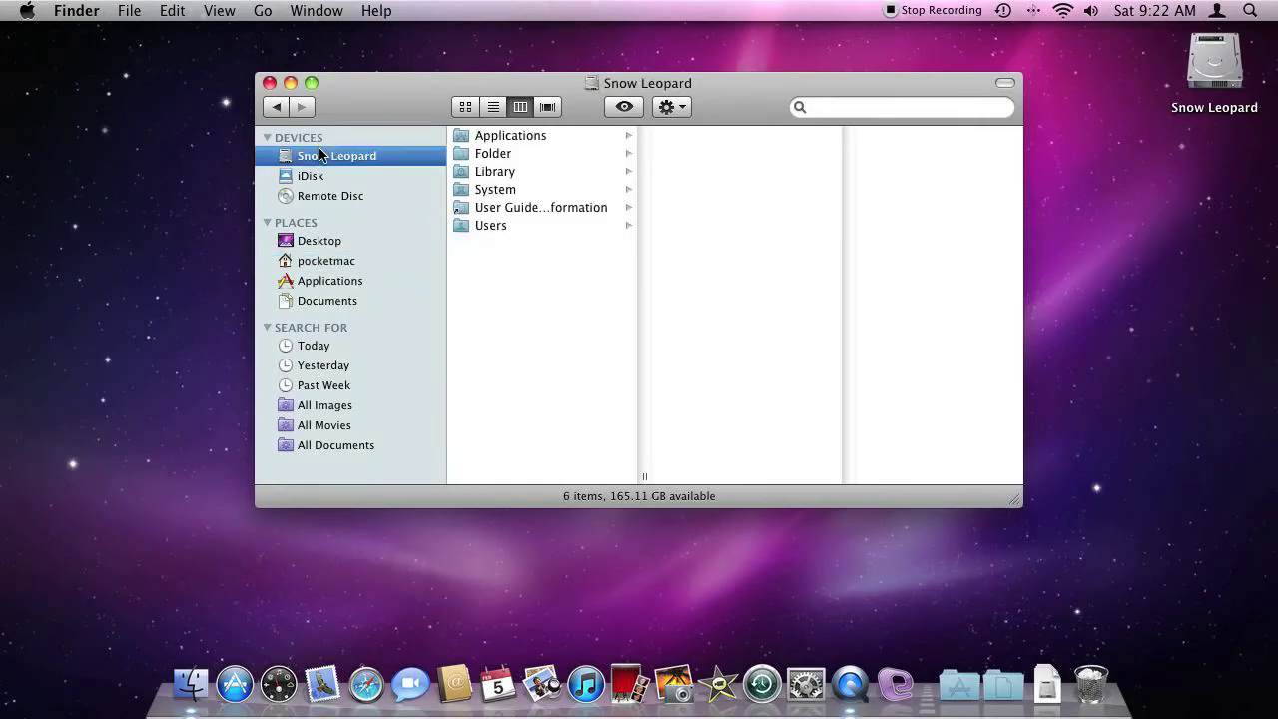
{"action": "left_click", "coordinate": [476, 225]}
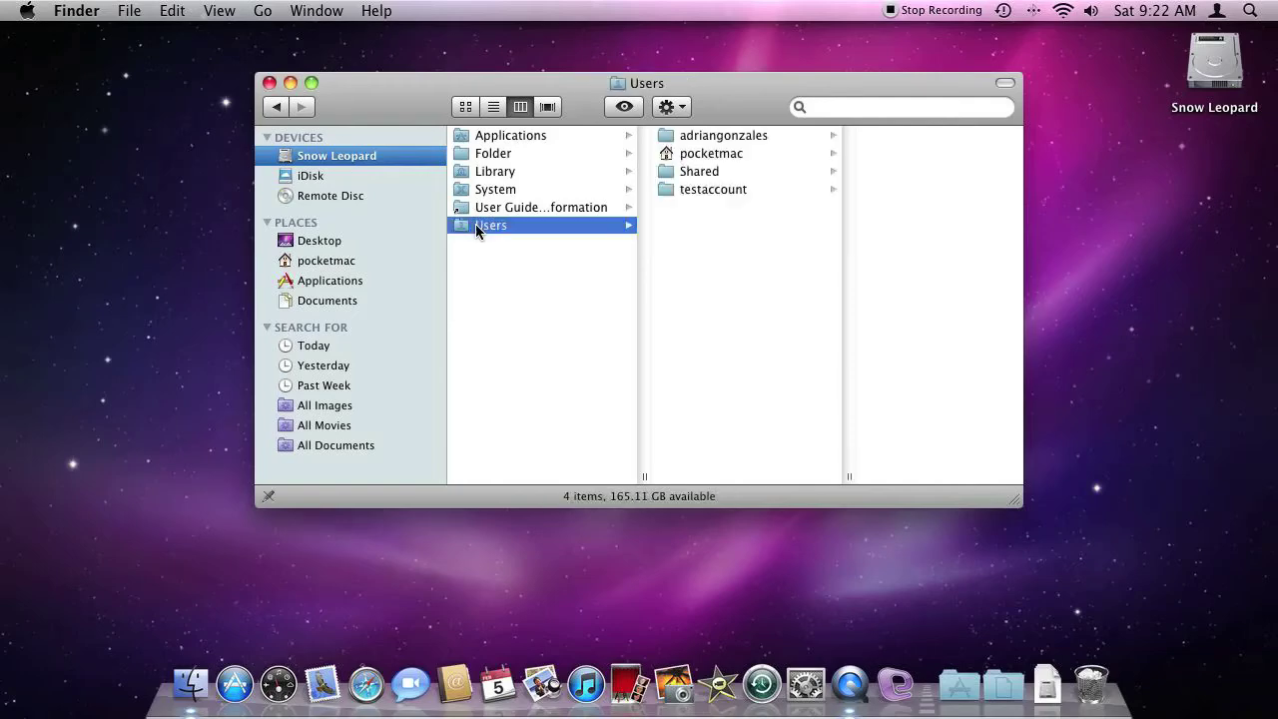
{"action": "left_click", "coordinate": [699, 156]}
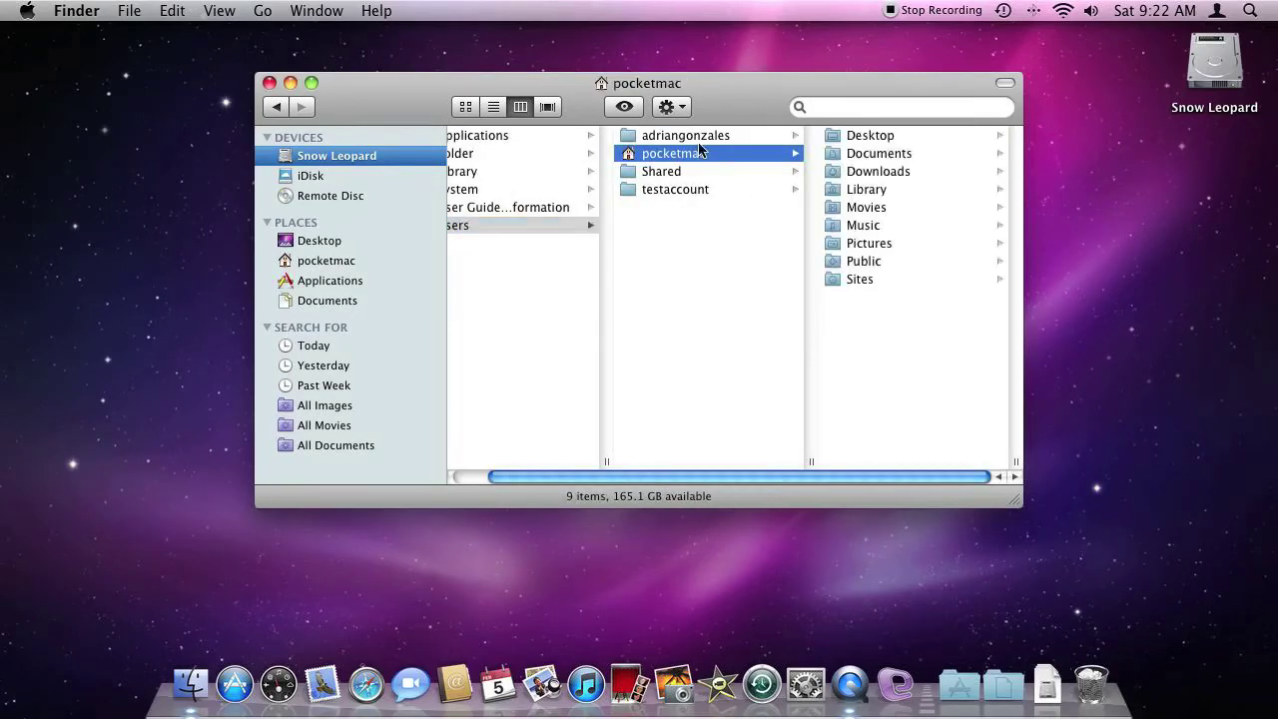
{"action": "left_click", "coordinate": [869, 191]}
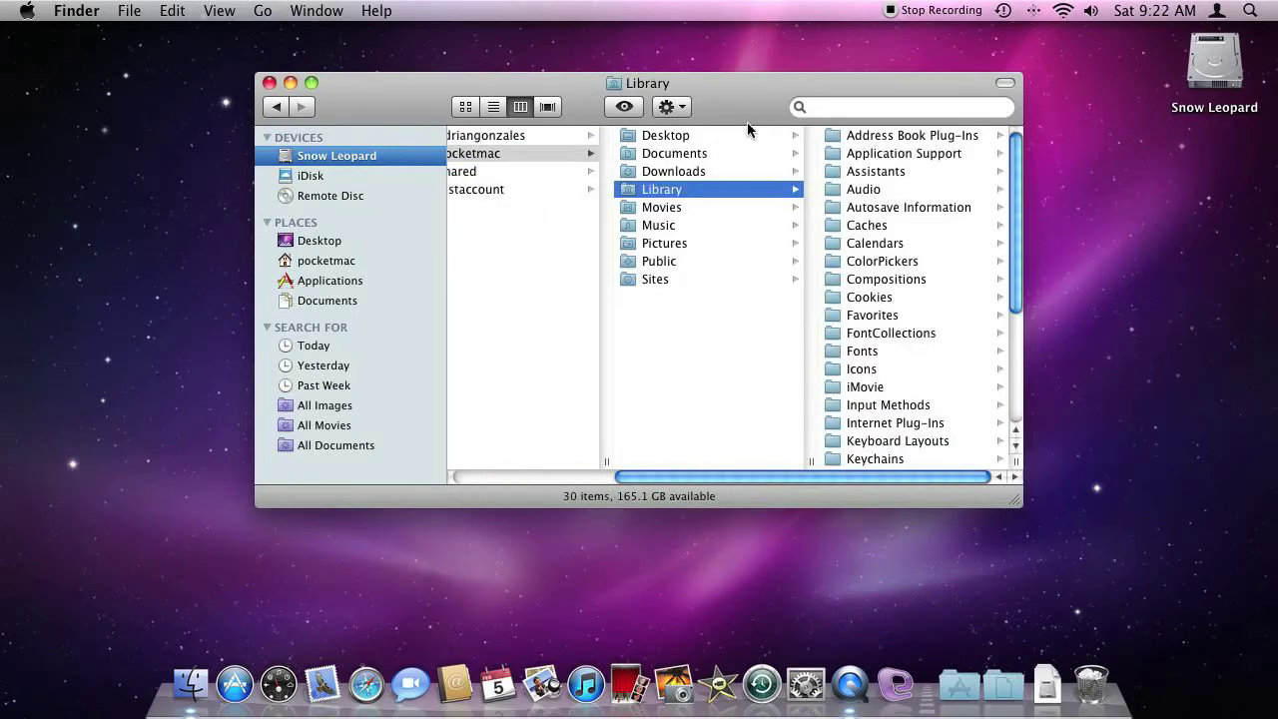
{"action": "left_click", "coordinate": [865, 155]}
Enlarge the window and trash the Missing Sync for BlackBerry folder from Application Support.
{"action": "left_click_drag", "start_coordinate": [735, 100], "coordinate": [579, 85]}
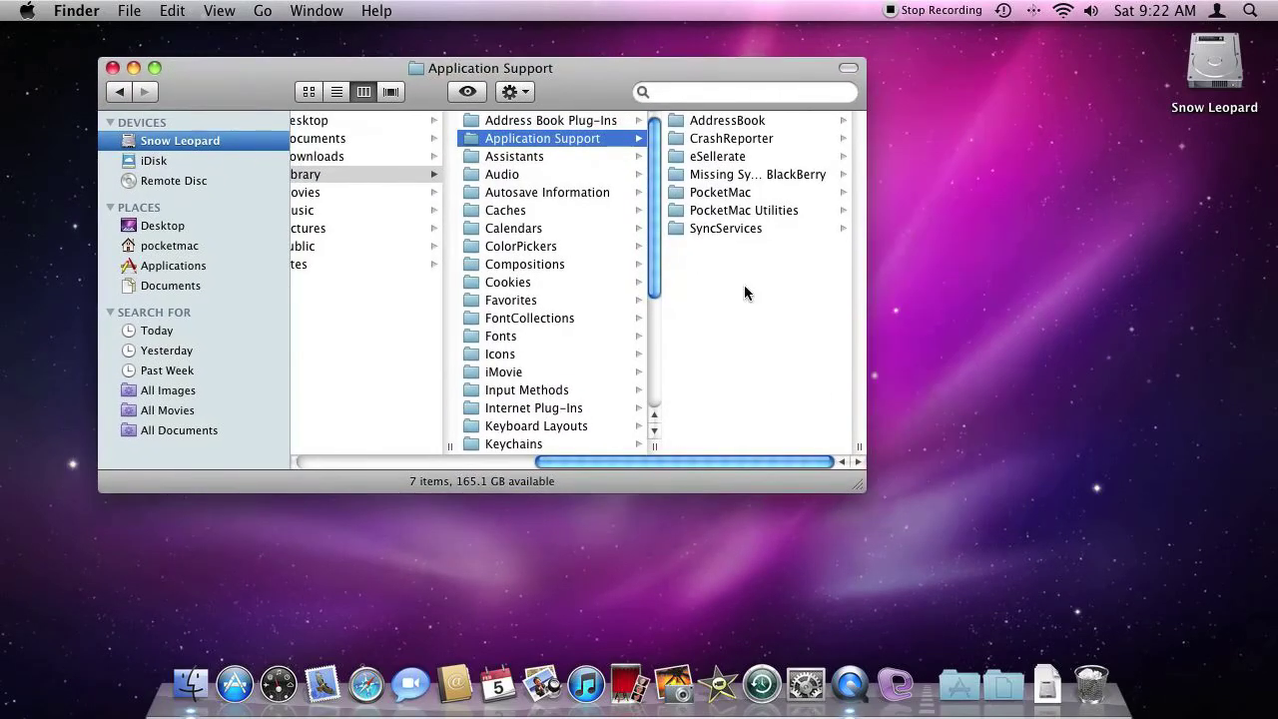
{"action": "left_click_drag", "start_coordinate": [861, 489], "coordinate": [1089, 572]}
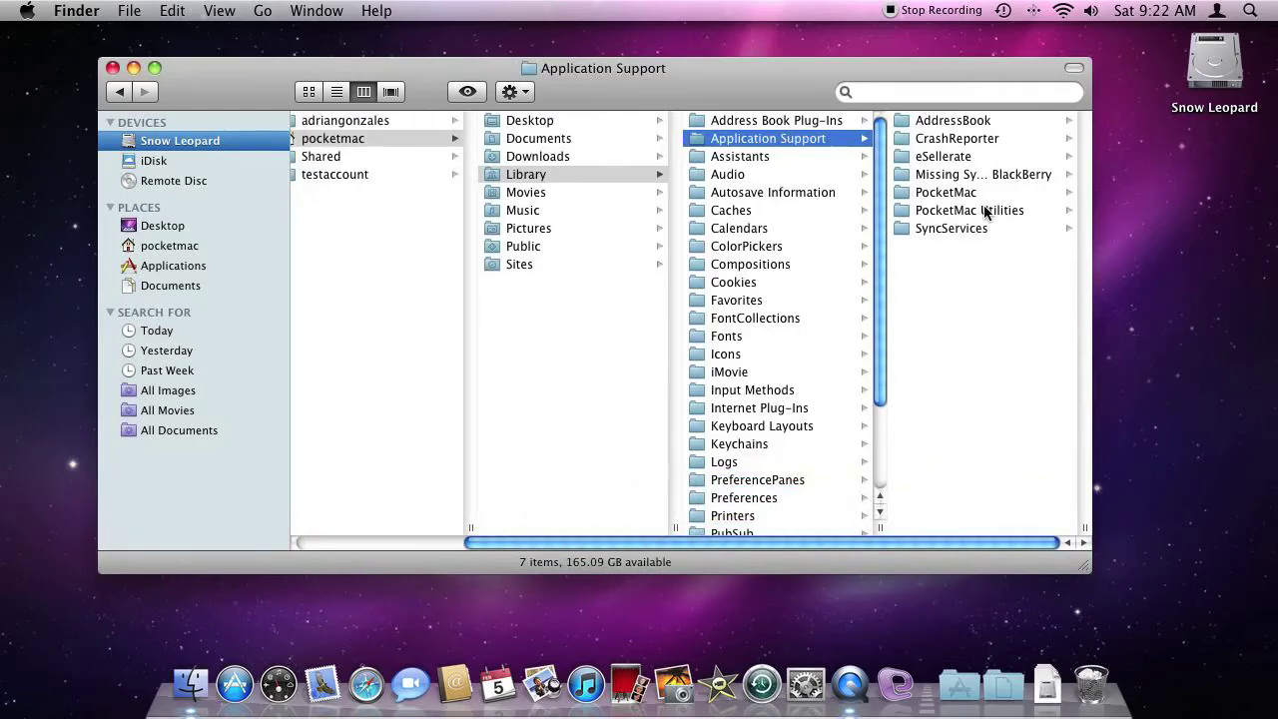
{"action": "left_click", "coordinate": [971, 191]}
{"action": "left_click", "coordinate": [818, 175]}
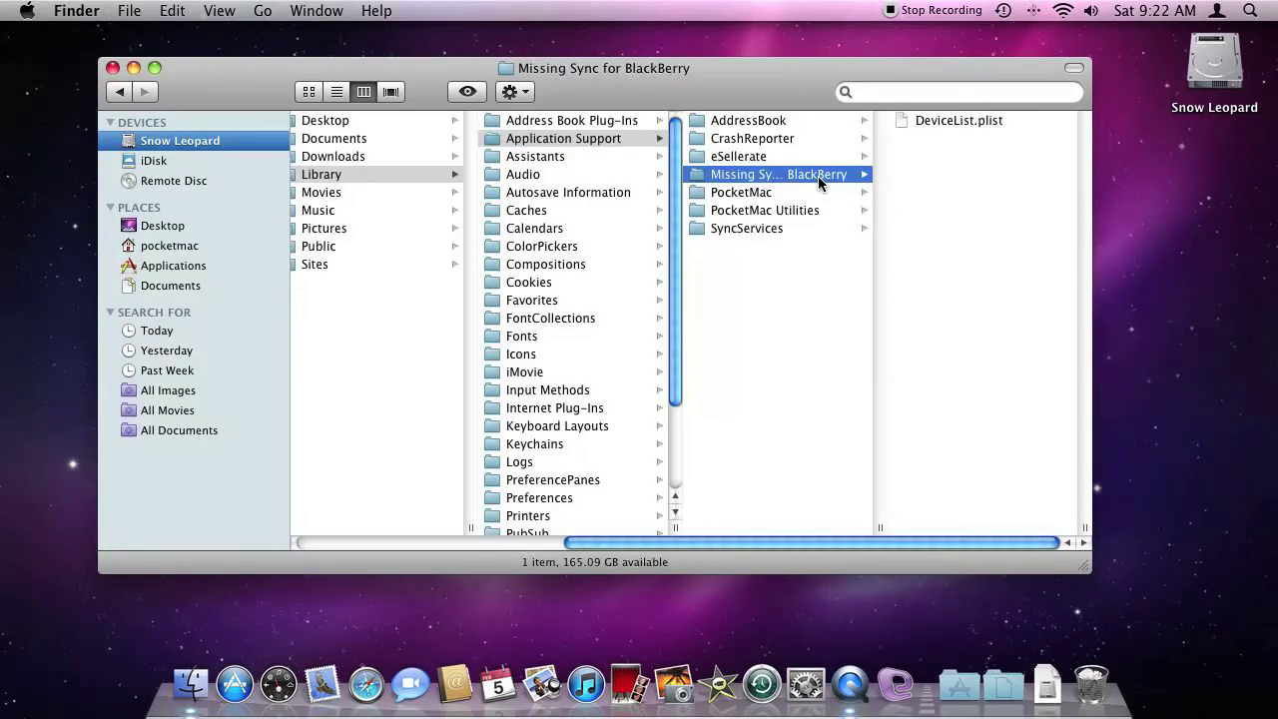
{"action": "key", "text": "super+BackSpace"}
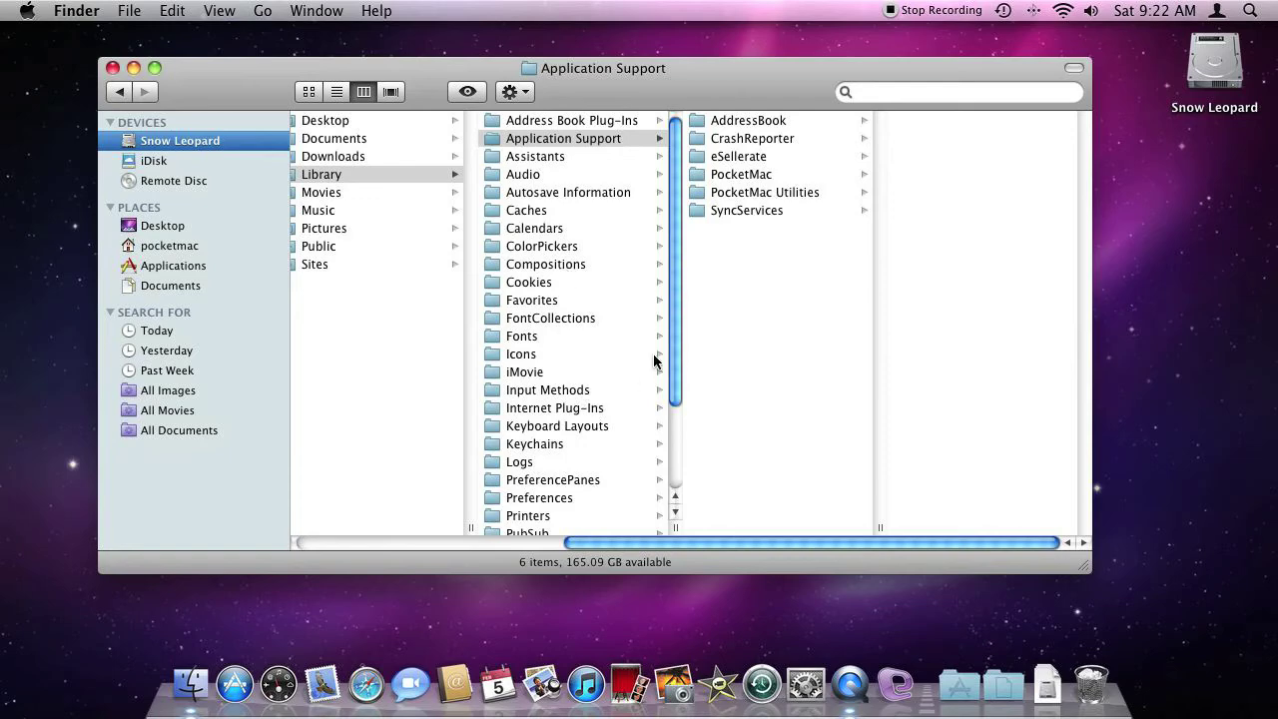
{"action": "left_click", "coordinate": [377, 175]}
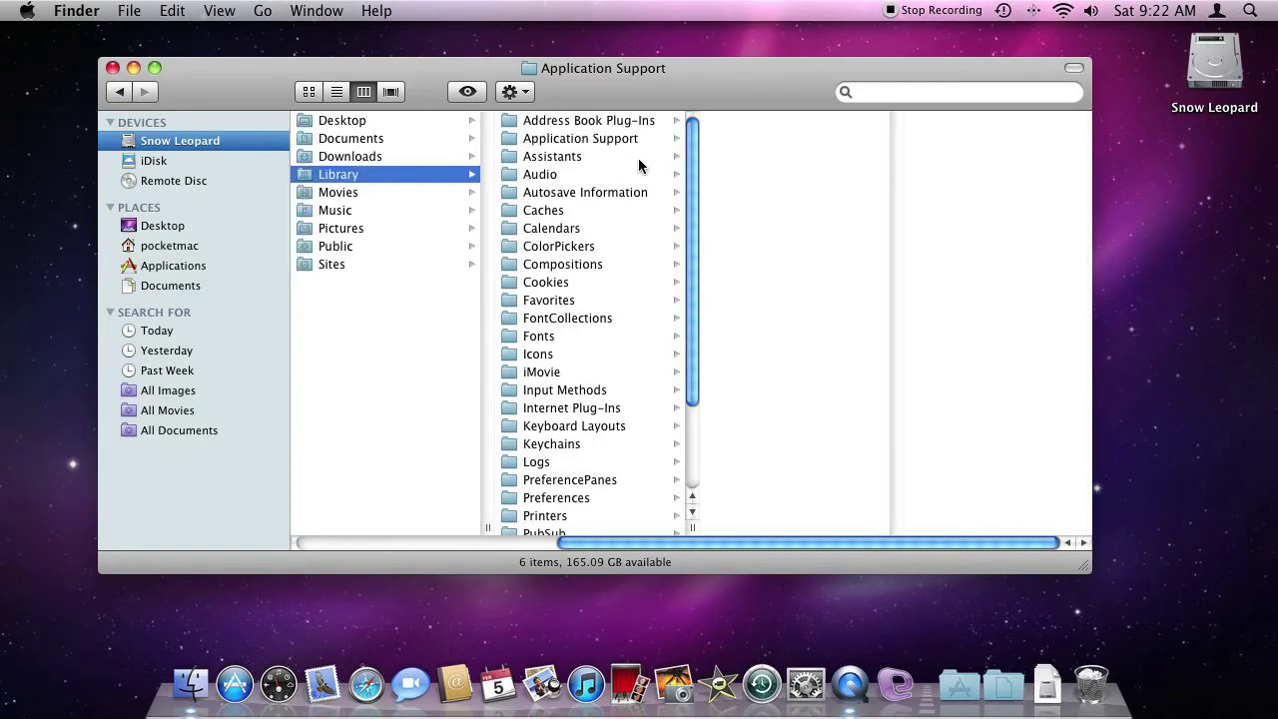
Trash both com.markspace Missing Sync plists from the home Library's Preferences.
{"action": "left_click_drag", "start_coordinate": [688, 171], "coordinate": [665, 336]}
{"action": "left_click", "coordinate": [567, 382]}
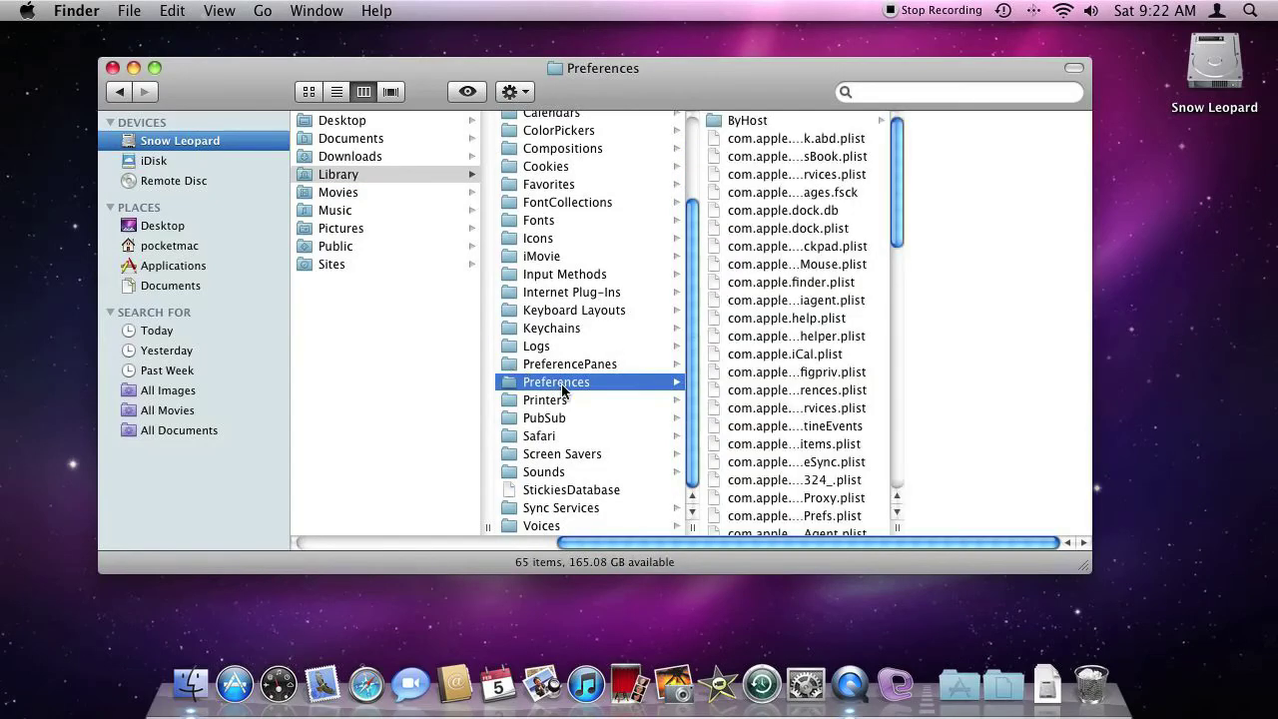
{"action": "left_click_drag", "start_coordinate": [909, 529], "coordinate": [1022, 459]}
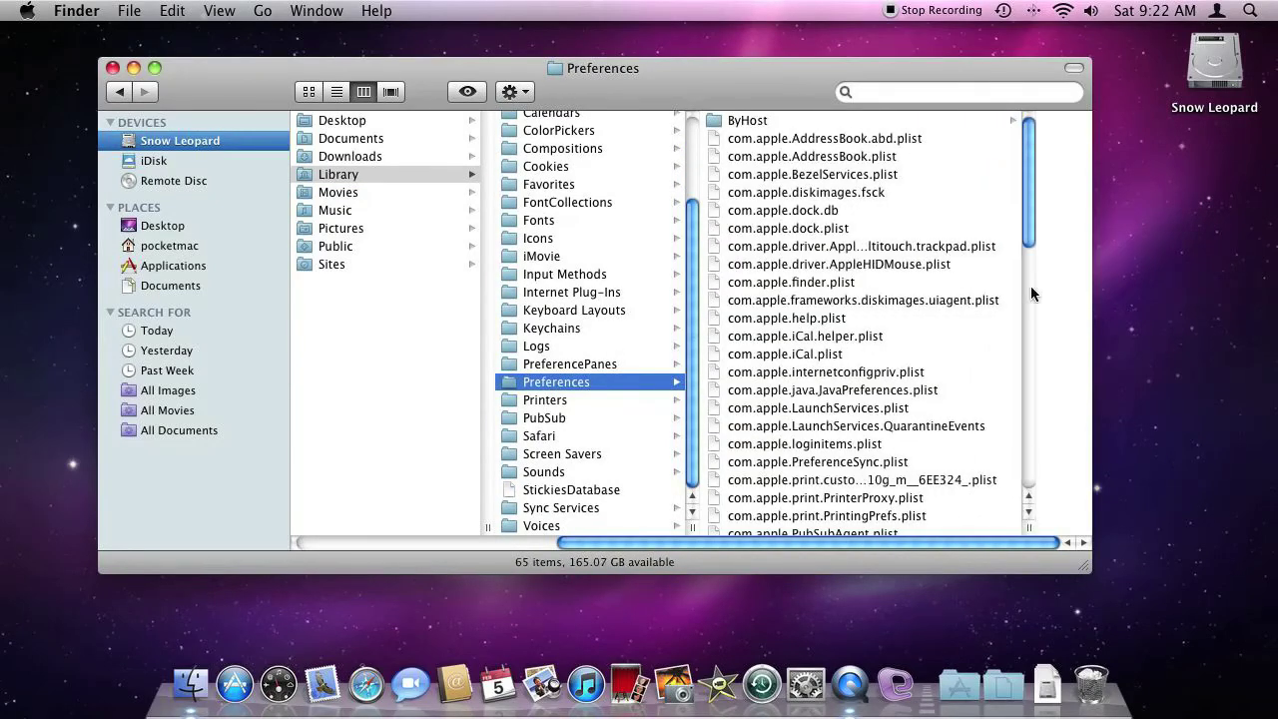
{"action": "left_click_drag", "start_coordinate": [1032, 193], "coordinate": [1050, 391]}
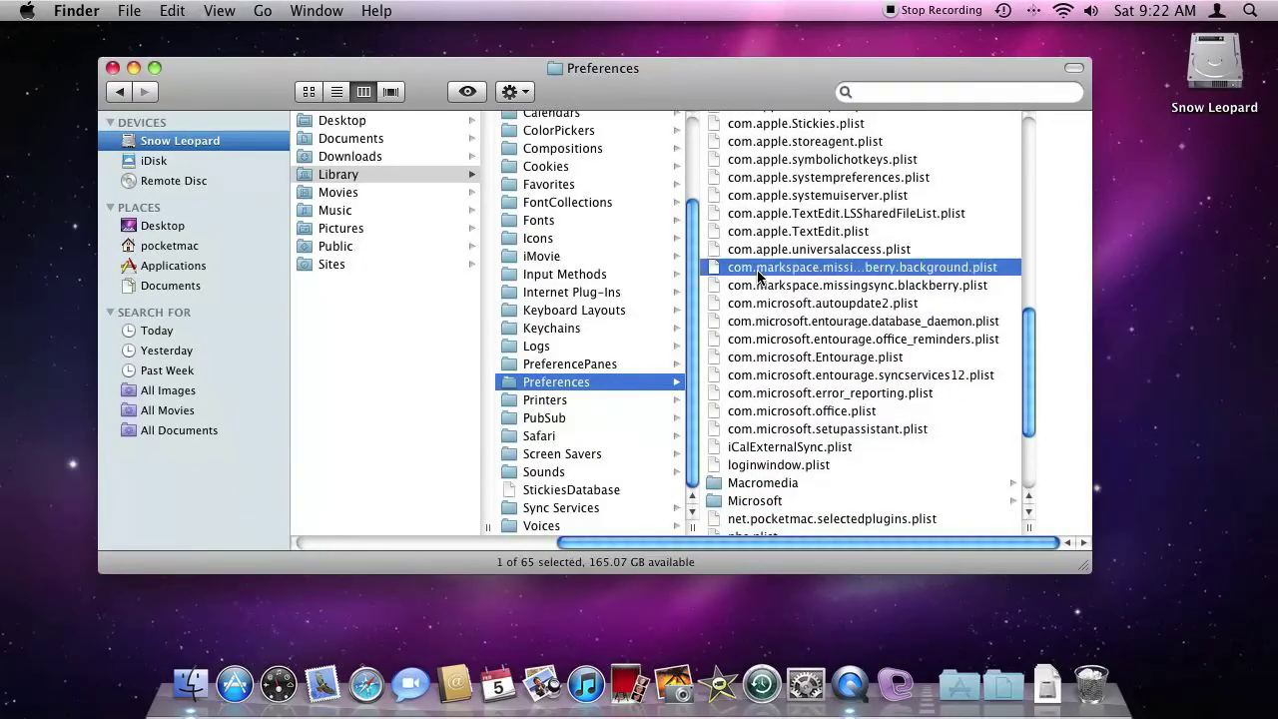
{"action": "left_click", "coordinate": [756, 268]}
{"action": "left_click", "coordinate": [654, 287], "text": "shift"}
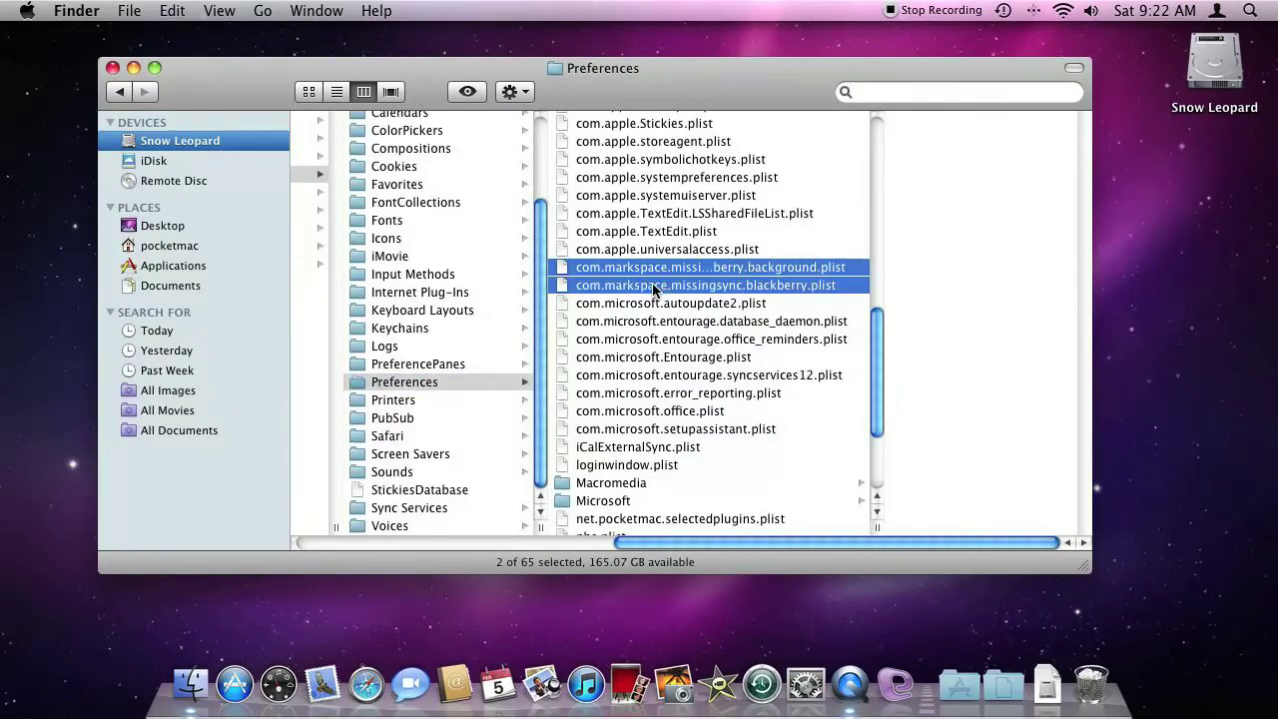
{"action": "key", "text": "super+BackSpace"}
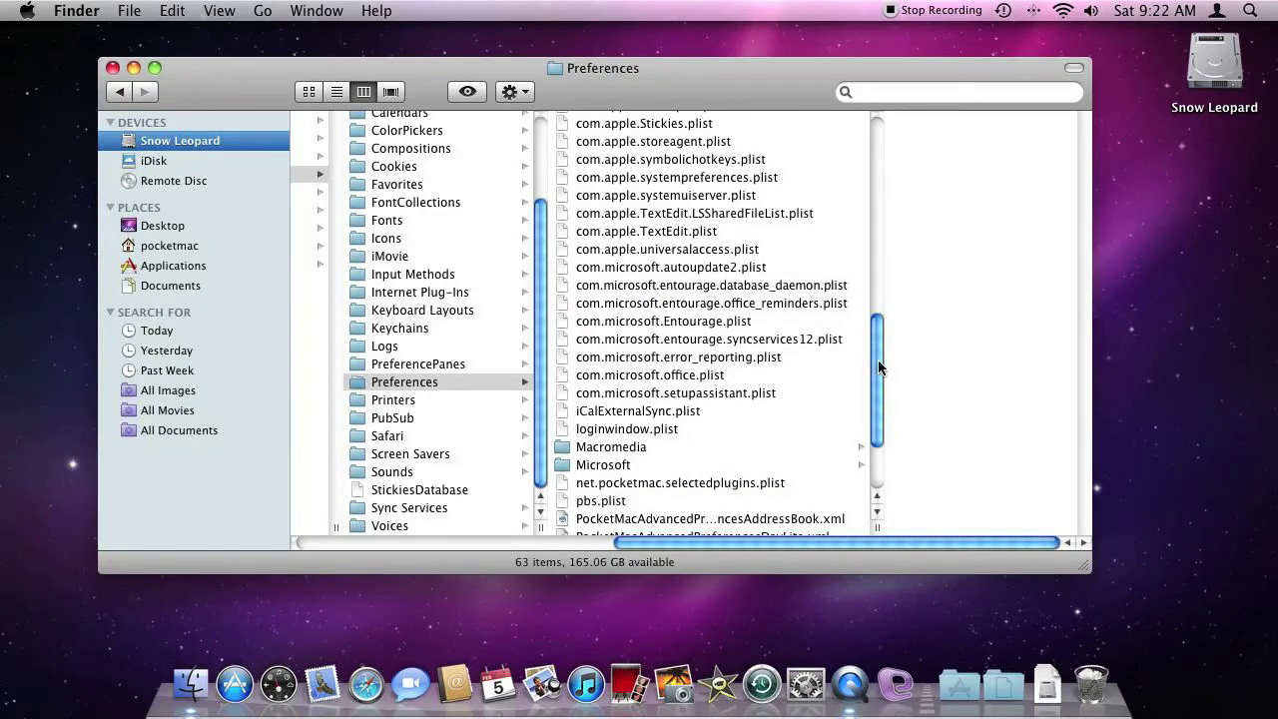
{"action": "left_click_drag", "start_coordinate": [879, 369], "coordinate": [883, 442]}
{"action": "left_click_drag", "start_coordinate": [739, 546], "coordinate": [598, 539]}
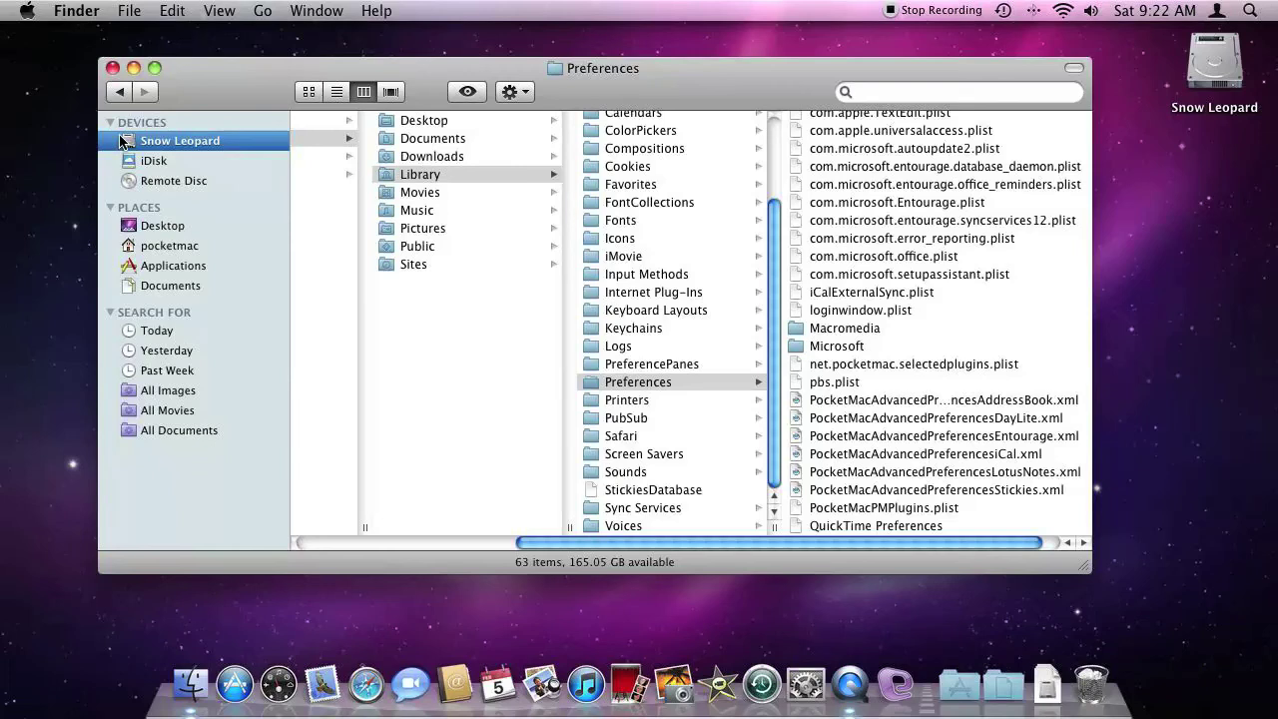
Close the window and empty the Trash, confirming permanent deletion.
{"action": "left_click", "coordinate": [112, 68]}
{"action": "left_click", "coordinate": [64, 10]}
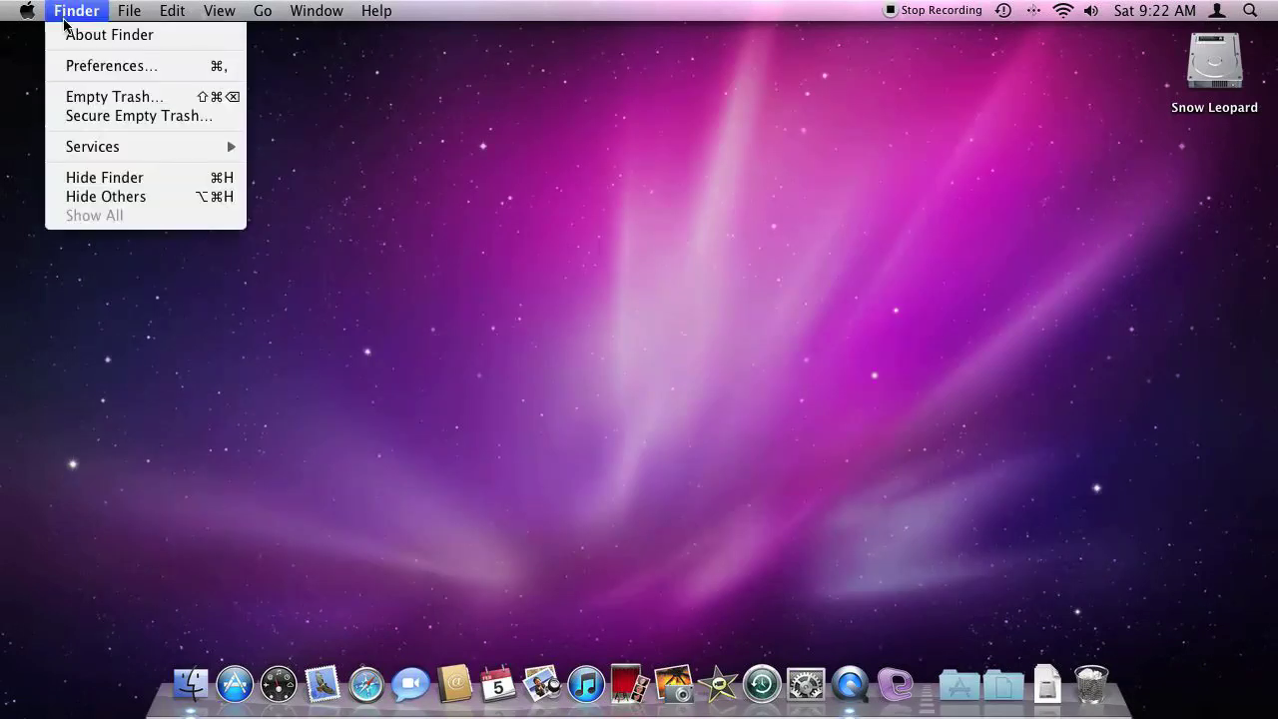
{"action": "left_click", "coordinate": [83, 97]}
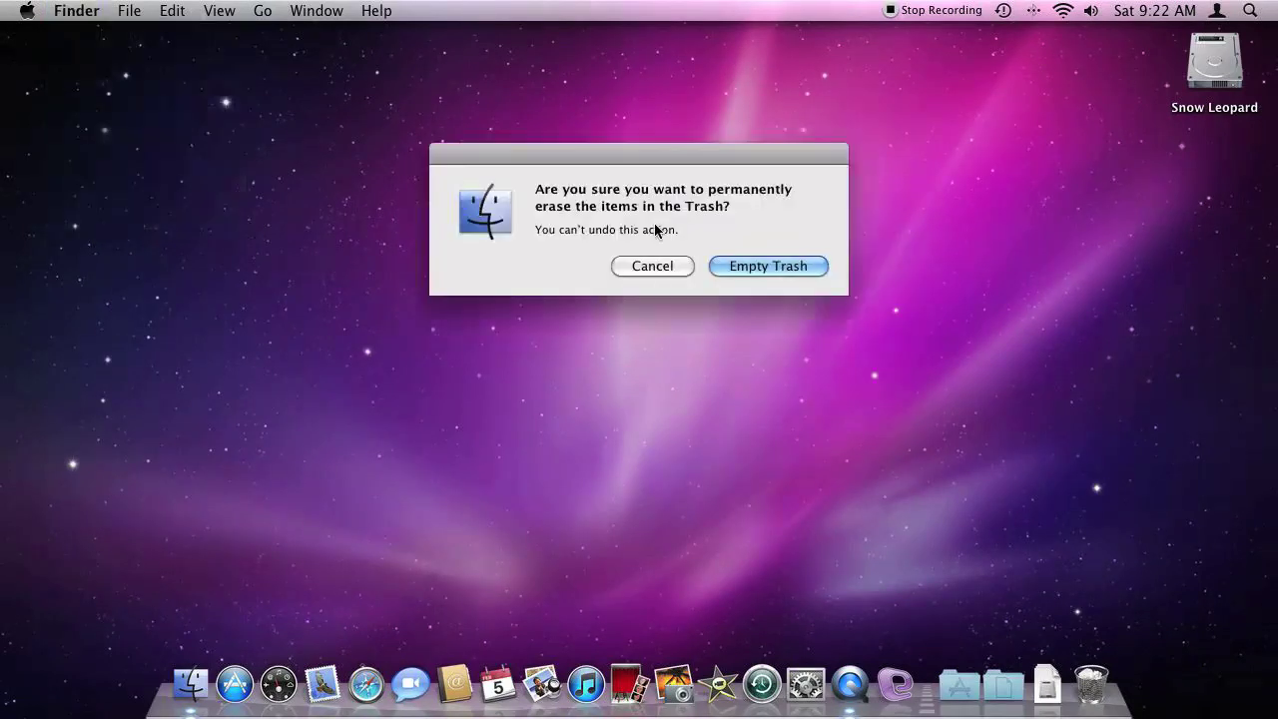
{"action": "left_click", "coordinate": [751, 262]}
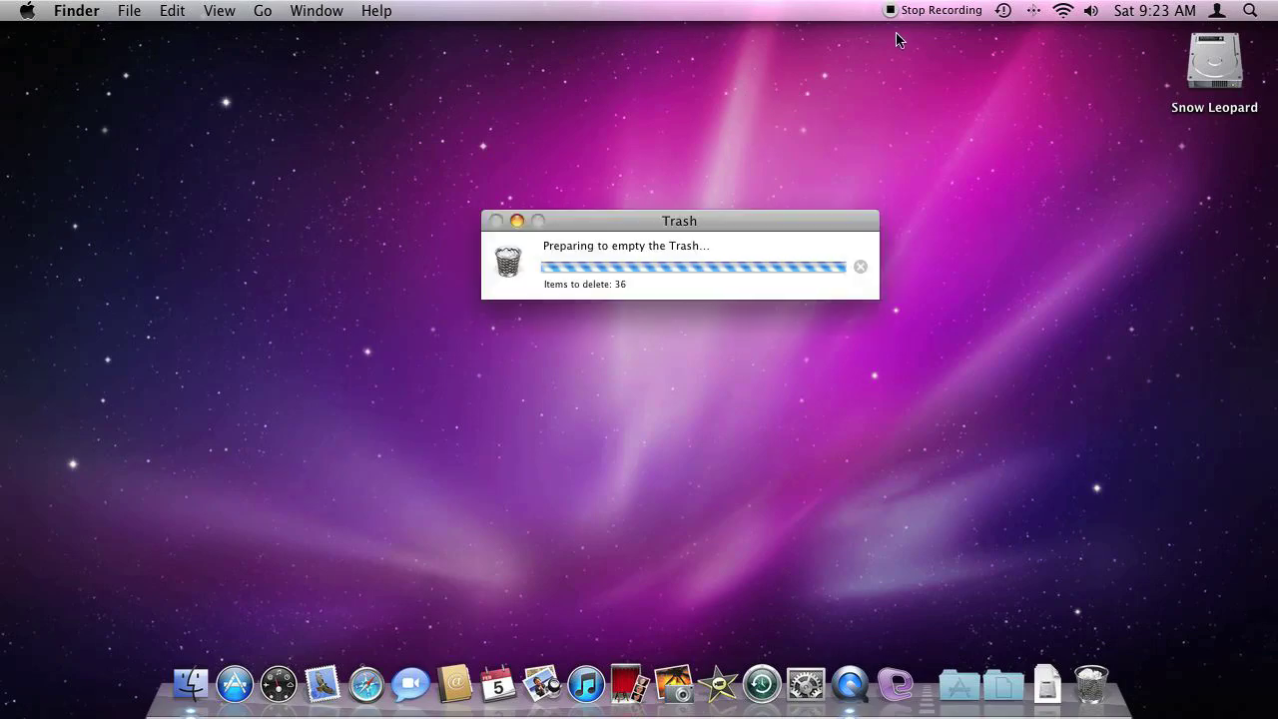